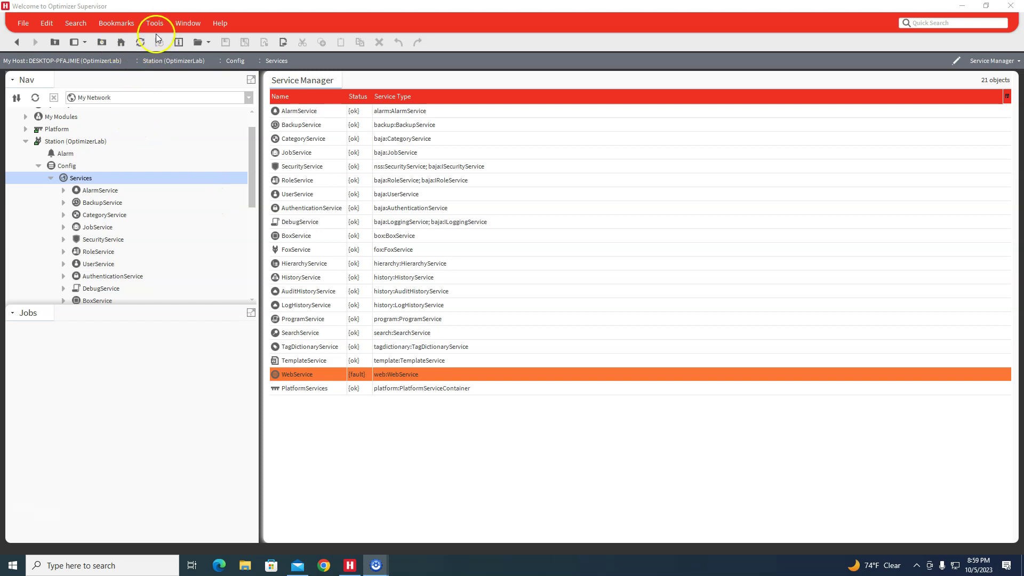
- Show the Palette side bar and open the weather module's palette in it
{"action": "left_click", "coordinate": [84, 42]}
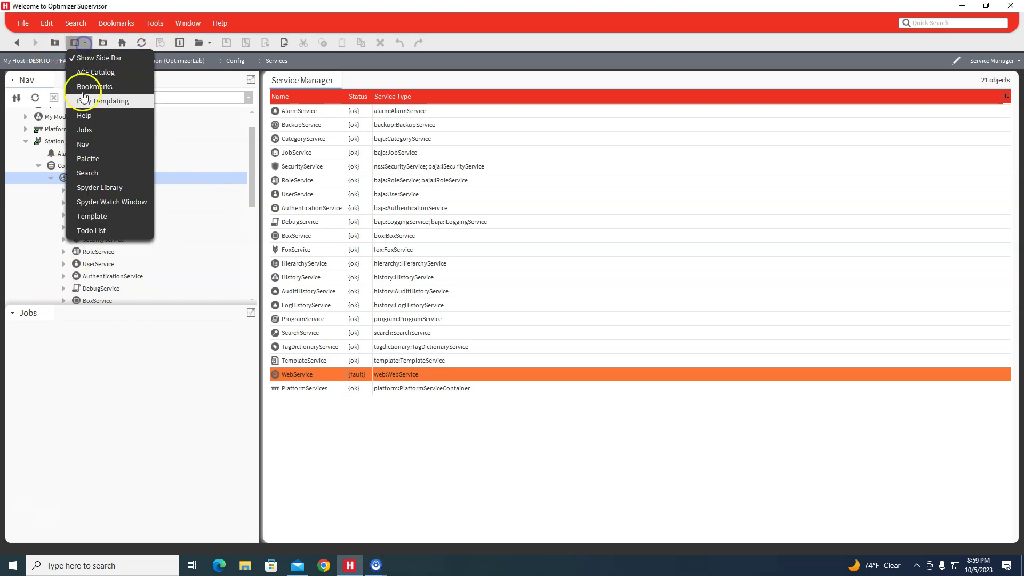
{"action": "left_click", "coordinate": [100, 165]}
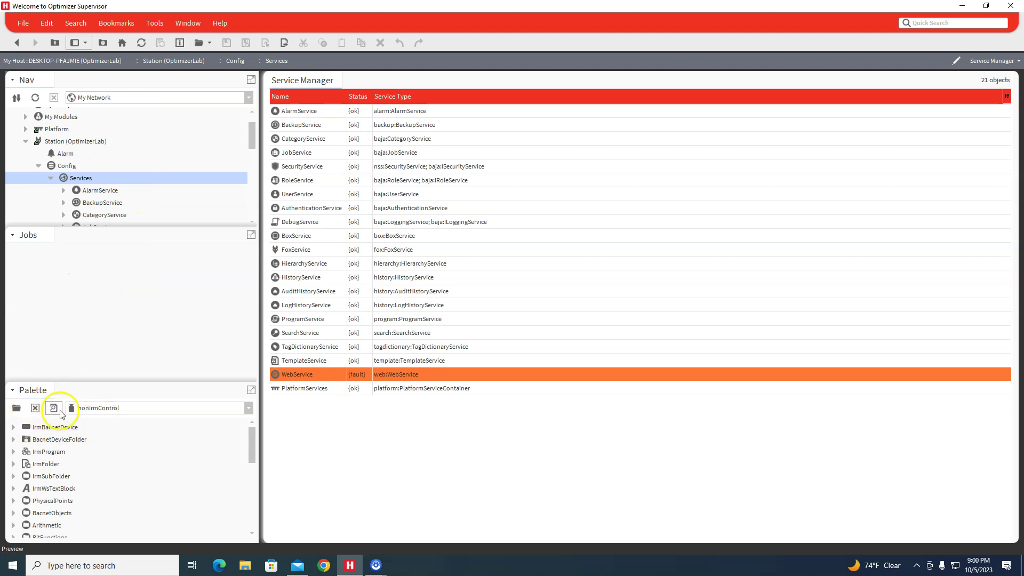
{"action": "left_click", "coordinate": [17, 408]}
{"action": "type", "text": "weal"}
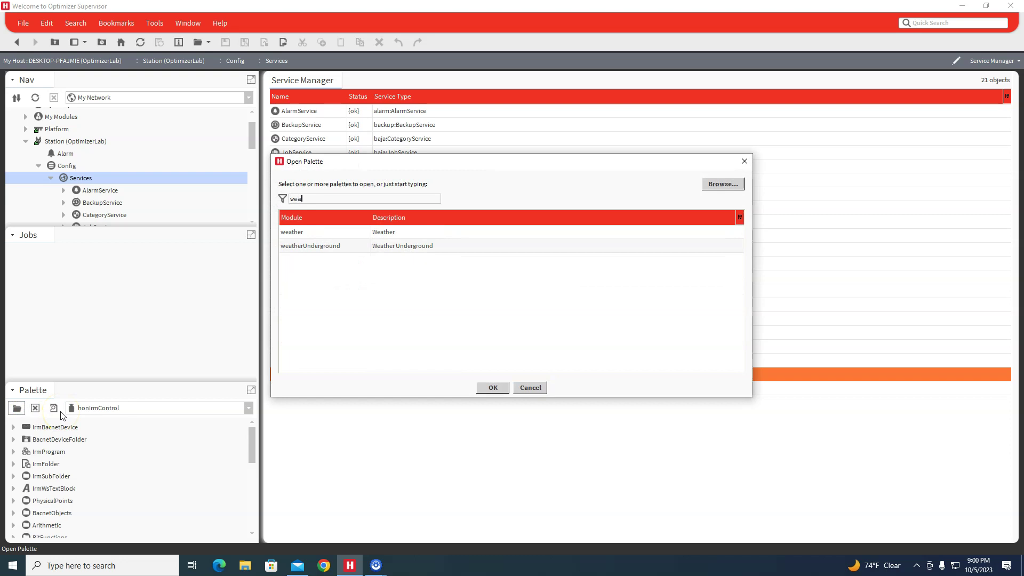
{"action": "left_click", "coordinate": [342, 231]}
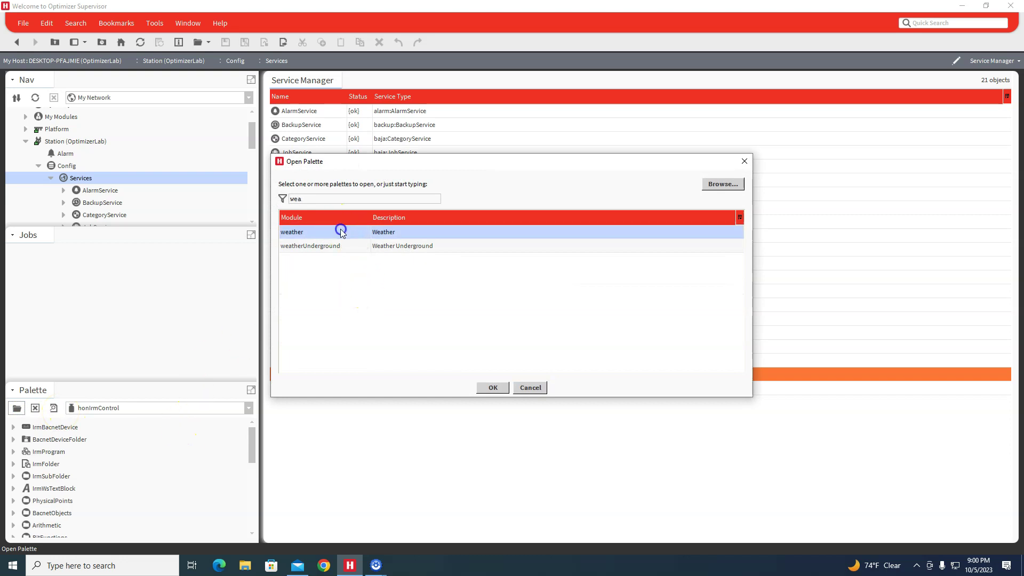
{"action": "left_click", "coordinate": [491, 389]}
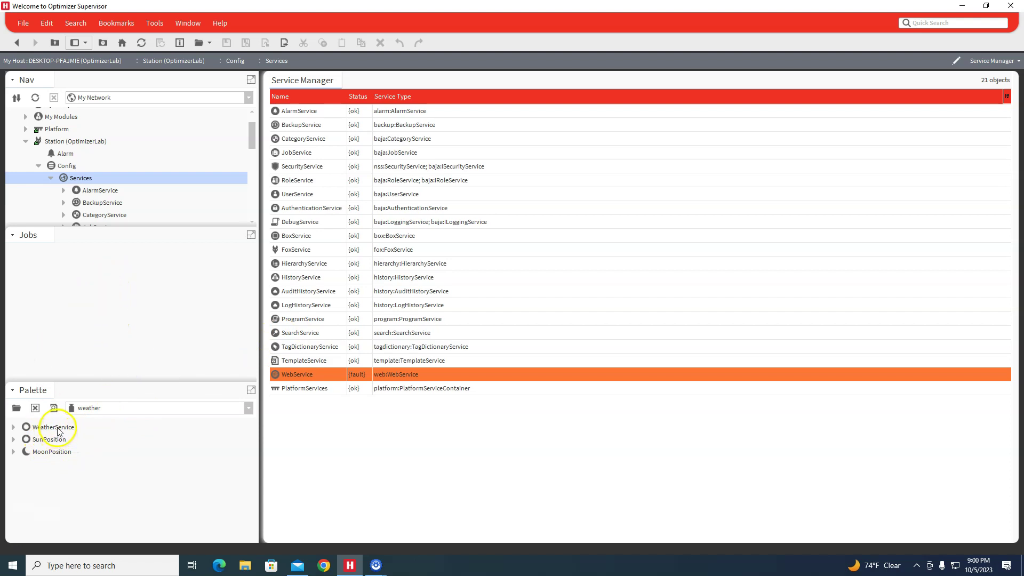
- Add the WeatherService from the palette to the station's Services and open its Weather Manager
{"action": "left_click_drag", "start_coordinate": [59, 431], "coordinate": [82, 178]}
{"action": "left_click", "coordinate": [490, 293]}
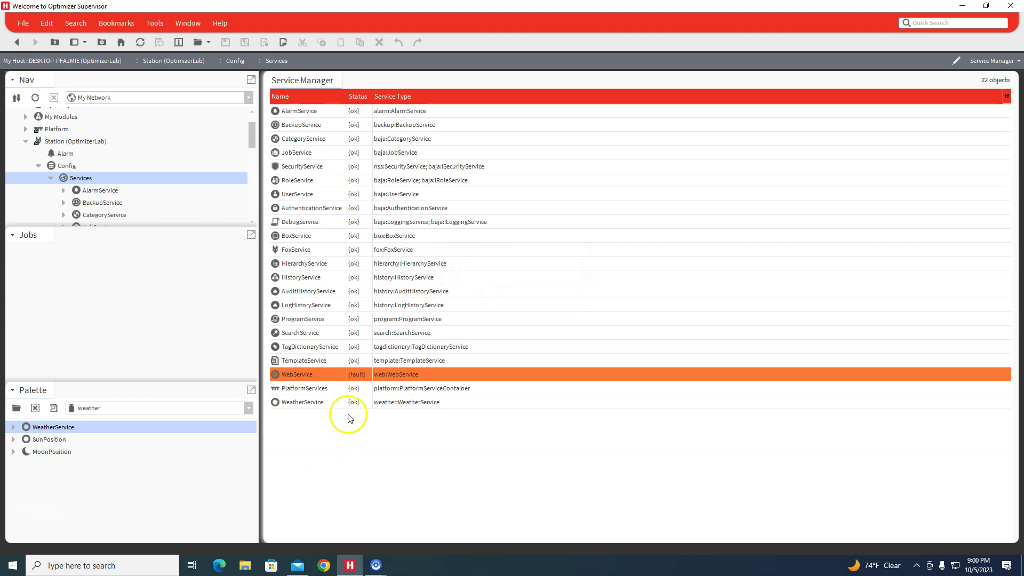
{"action": "double_click", "coordinate": [320, 403]}
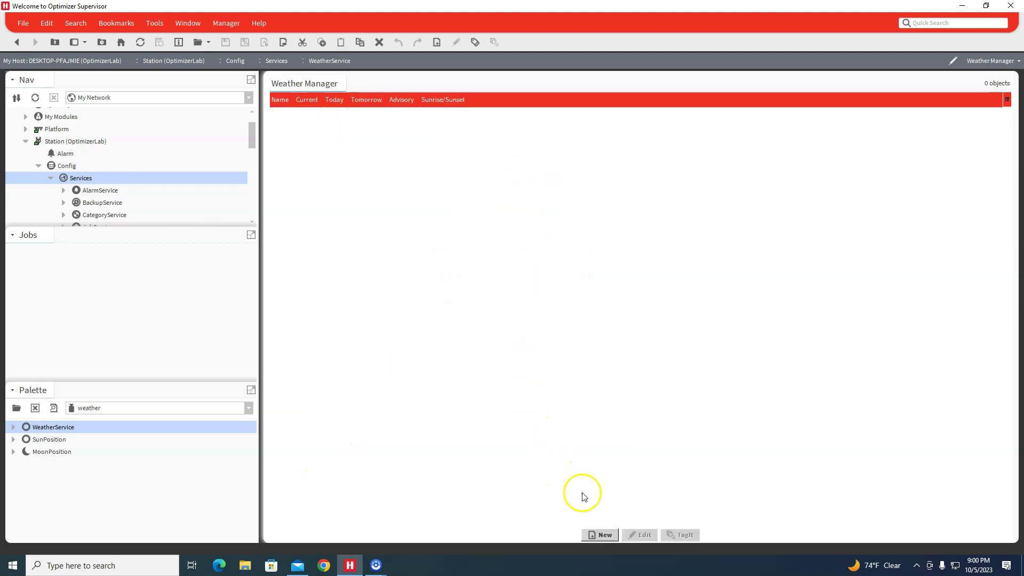
- Start one new weather entry of type Nws Weather Provider
{"action": "left_click", "coordinate": [601, 535]}
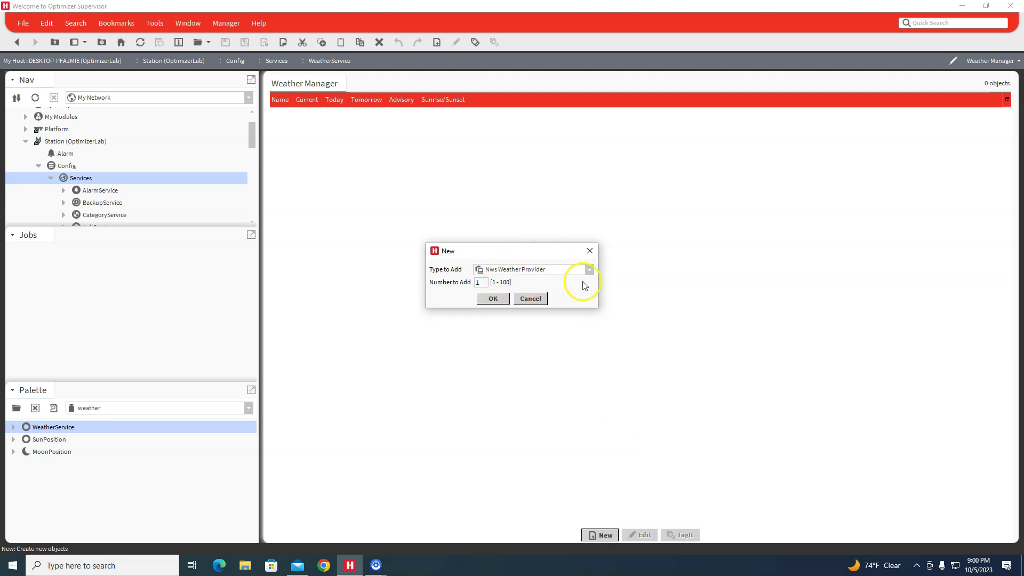
{"action": "left_click", "coordinate": [591, 270]}
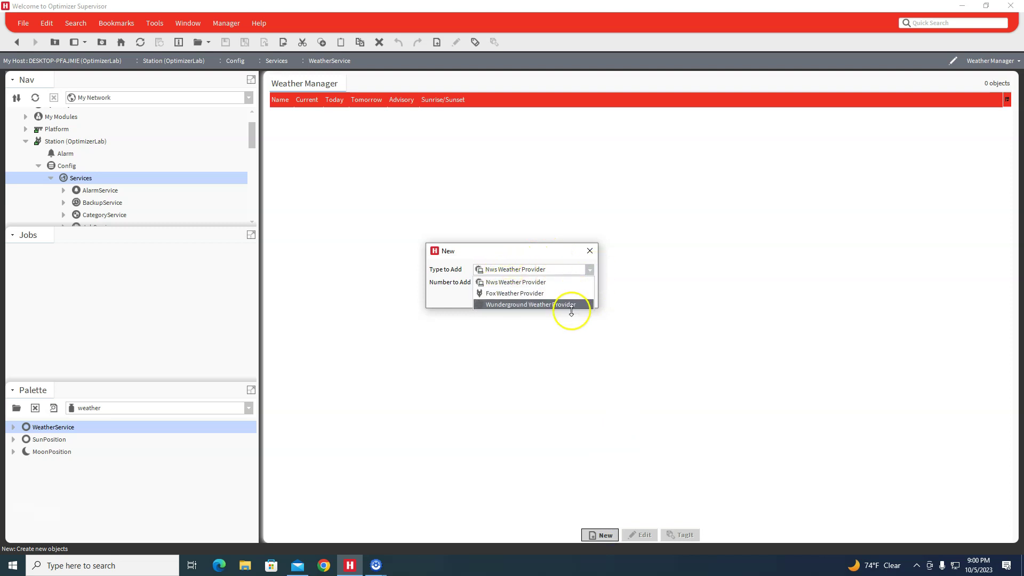
{"action": "left_click", "coordinate": [568, 282]}
{"action": "left_click", "coordinate": [495, 297]}
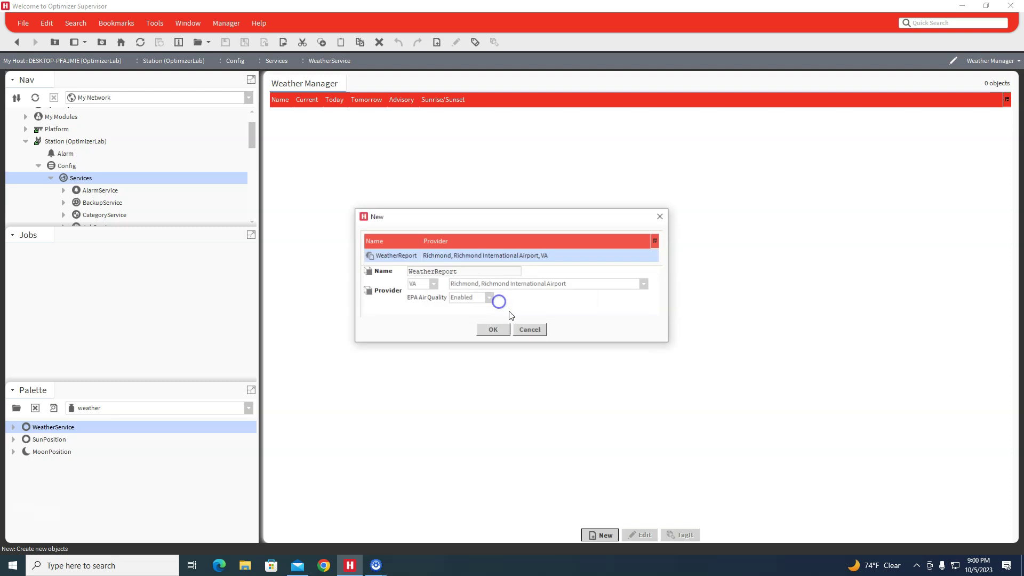
- Set the new report's provider location to TX, Dallas/Fort Worth International Airport, and create the report
{"action": "left_click", "coordinate": [434, 284]}
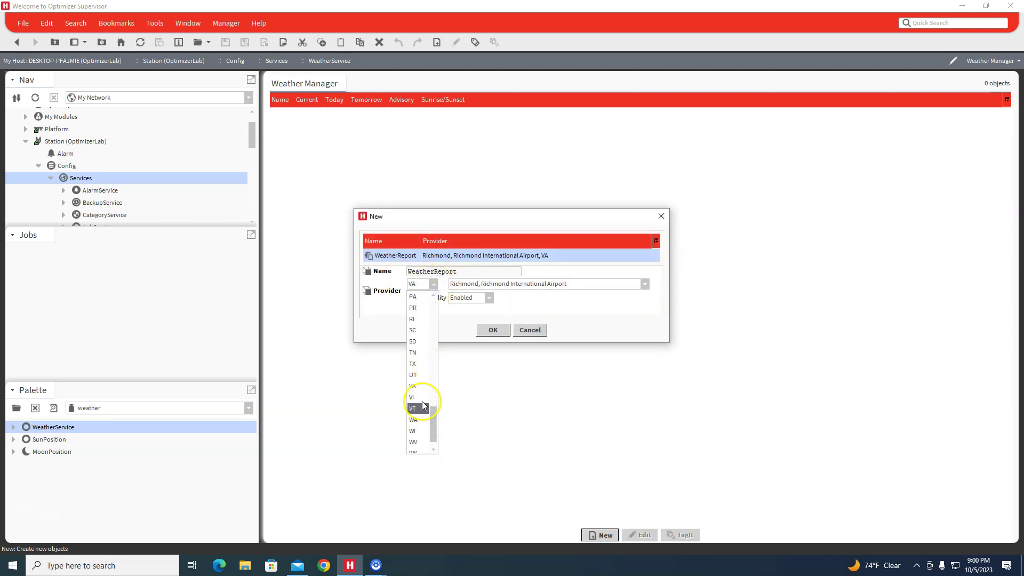
{"action": "left_click", "coordinate": [414, 363]}
{"action": "left_click", "coordinate": [645, 284]}
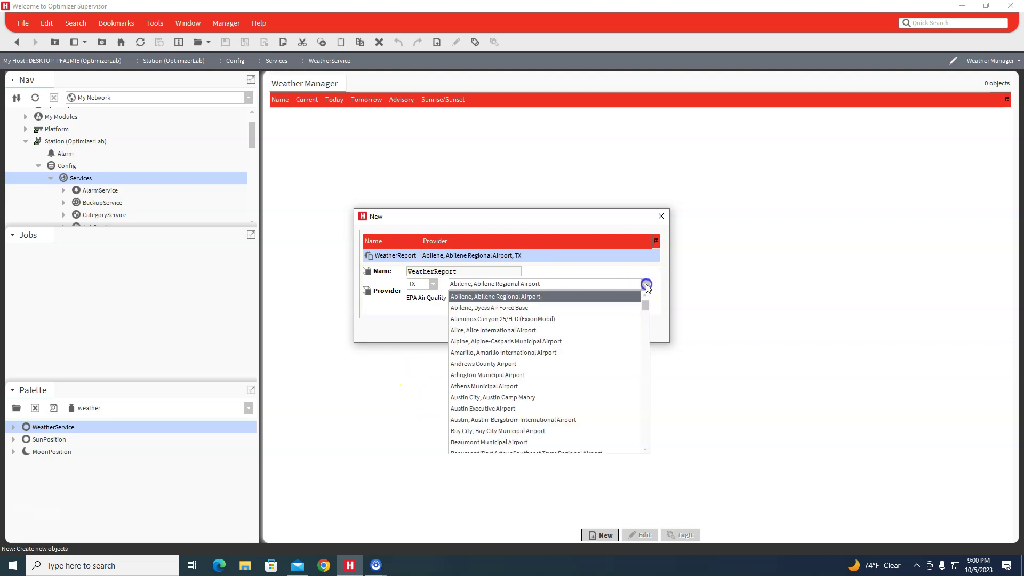
{"action": "scroll", "coordinate": [583, 378], "scroll_direction": "down", "scroll_amount": 15}
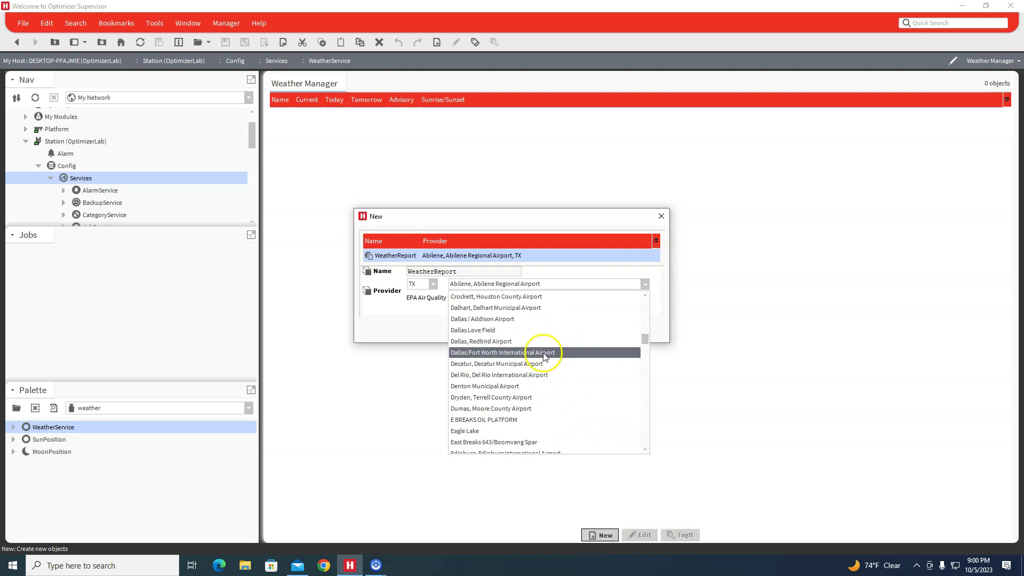
{"action": "left_click", "coordinate": [542, 354]}
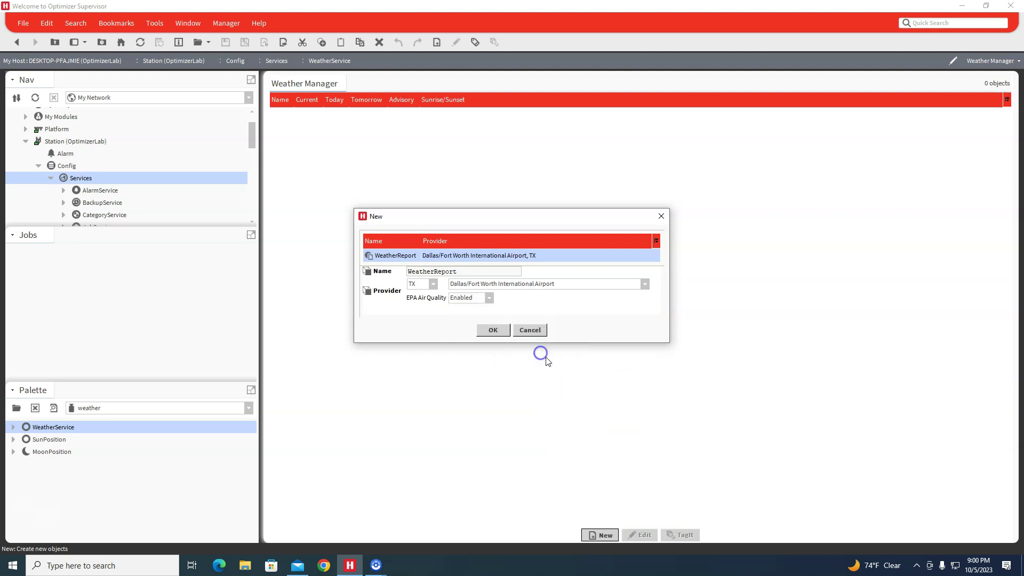
{"action": "left_click", "coordinate": [496, 330]}
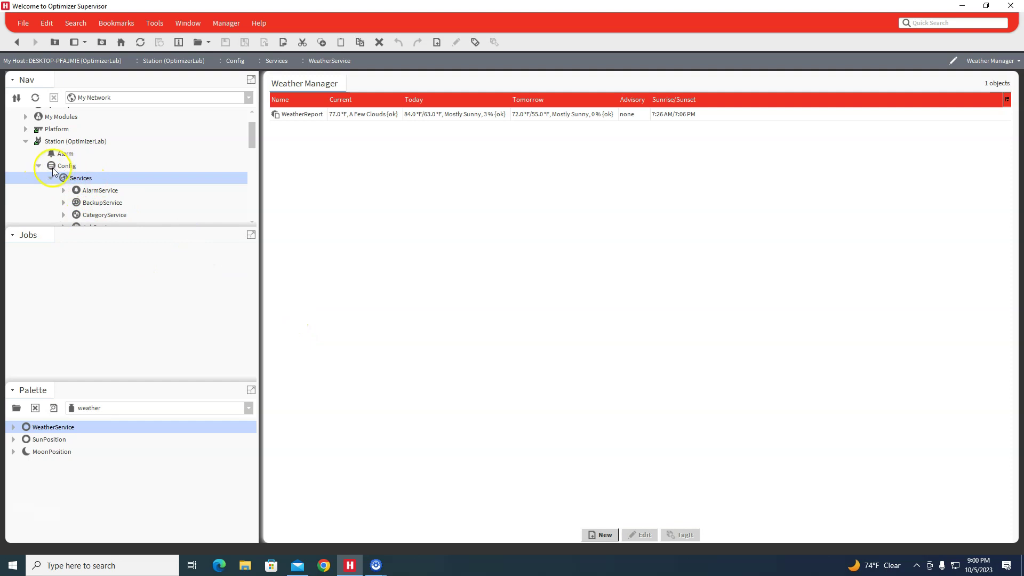
- Create a new folder named Weather under the station's Config
{"action": "right_click", "coordinate": [68, 166]}
{"action": "mouse_move", "coordinate": [88, 175]}
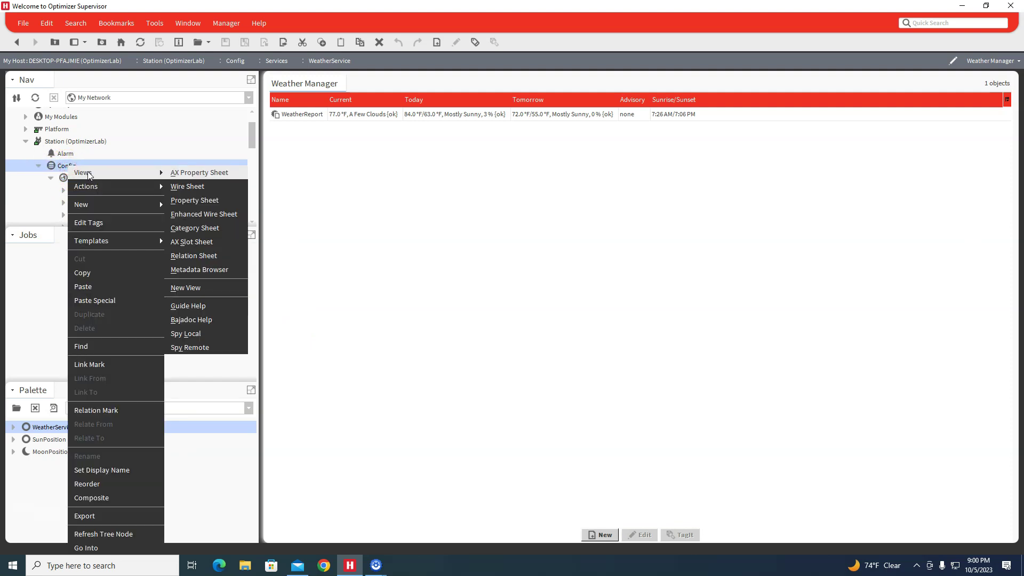
{"action": "left_click", "coordinate": [119, 204]}
{"action": "left_click", "coordinate": [184, 208]}
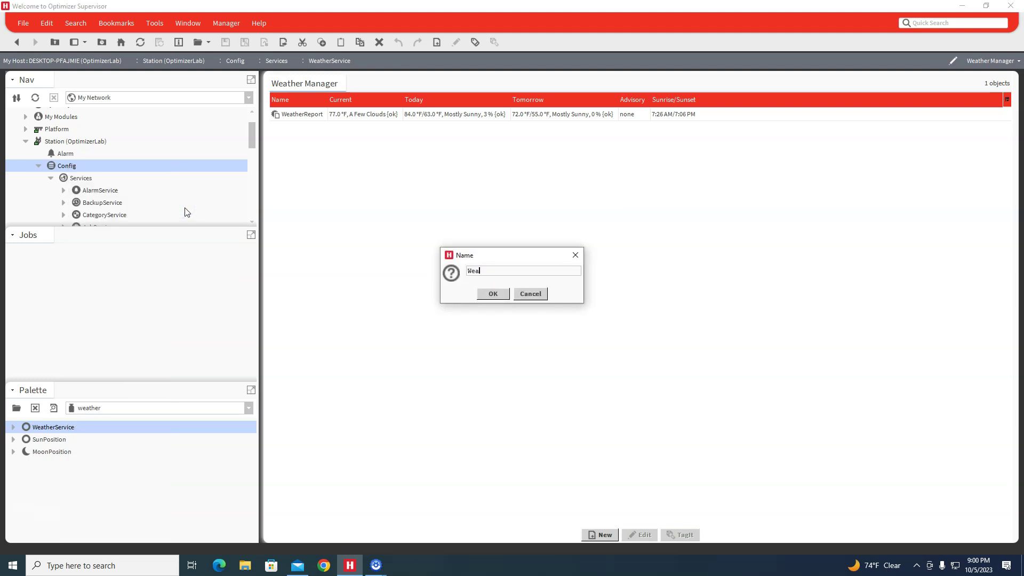
{"action": "left_click", "coordinate": [492, 294]}
- Create a new Px view named WeatherGraphic on the Weather folder, using the Px file WeatherGraphic.px
{"action": "scroll", "coordinate": [109, 187], "scroll_direction": "down", "scroll_amount": 10}
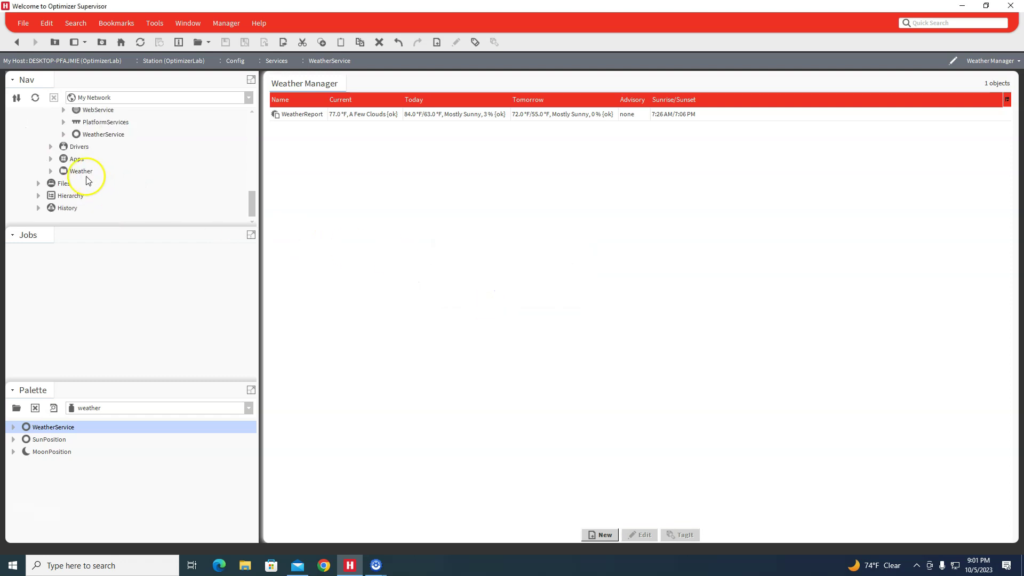
{"action": "right_click", "coordinate": [81, 176]}
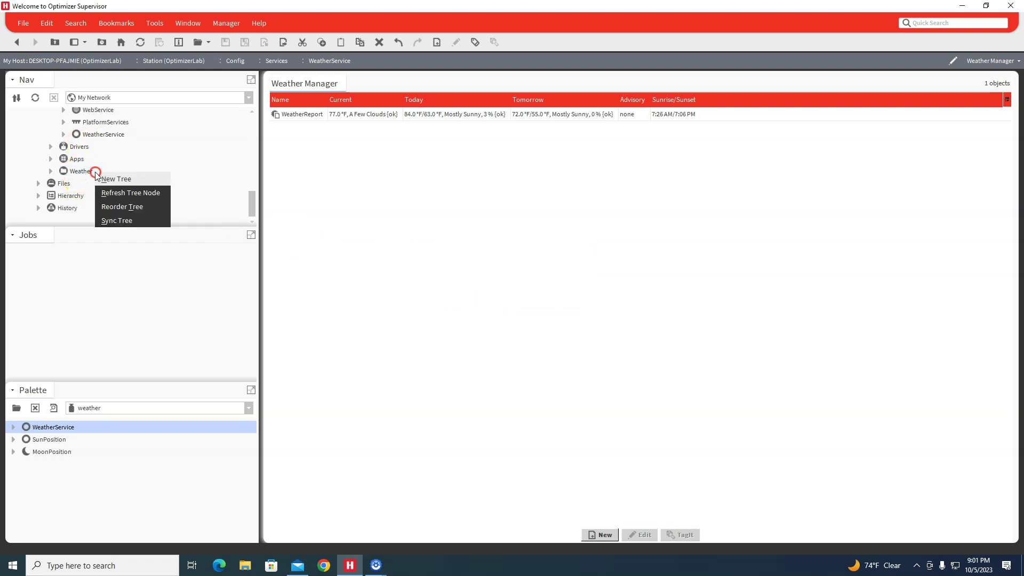
{"action": "left_click", "coordinate": [82, 175]}
{"action": "right_click", "coordinate": [81, 175]}
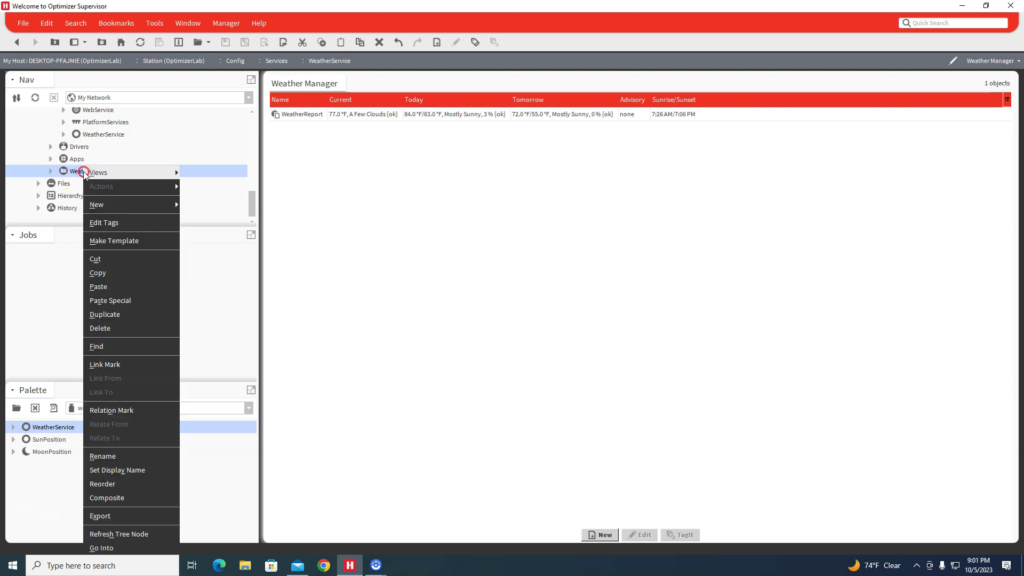
{"action": "left_click", "coordinate": [152, 204]}
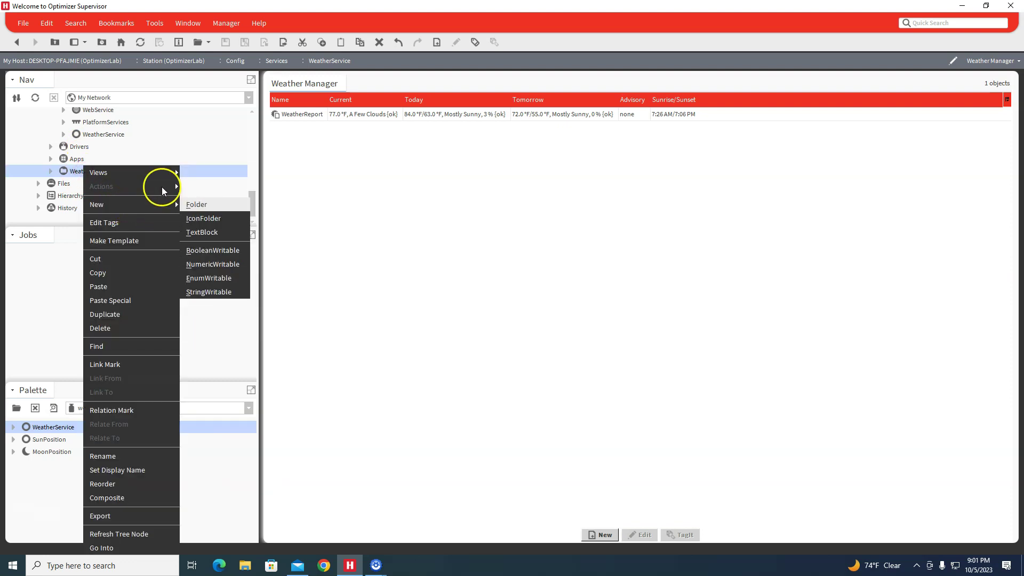
{"action": "mouse_move", "coordinate": [170, 172]}
{"action": "left_click", "coordinate": [202, 273]}
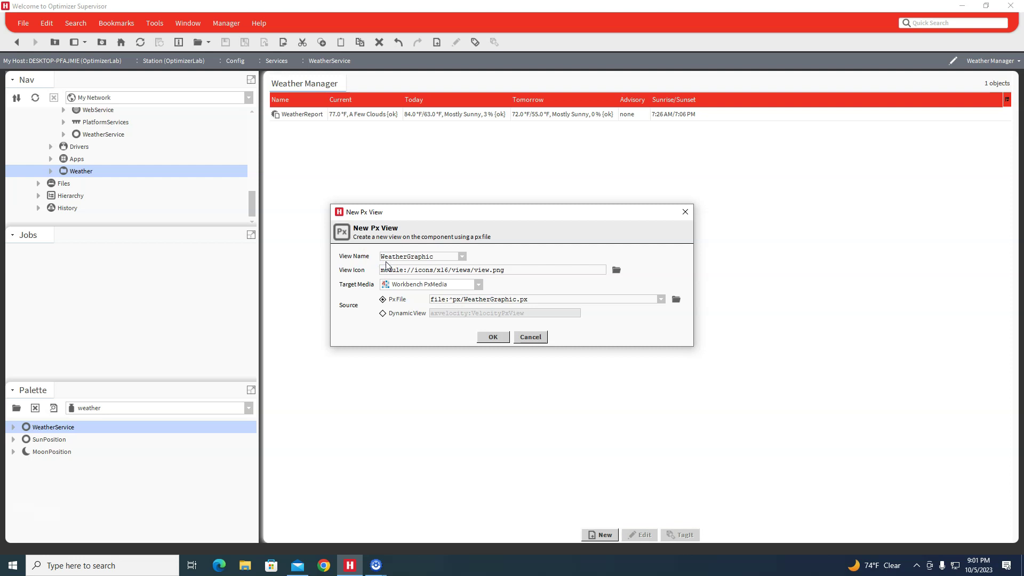
{"action": "left_click", "coordinate": [495, 338]}
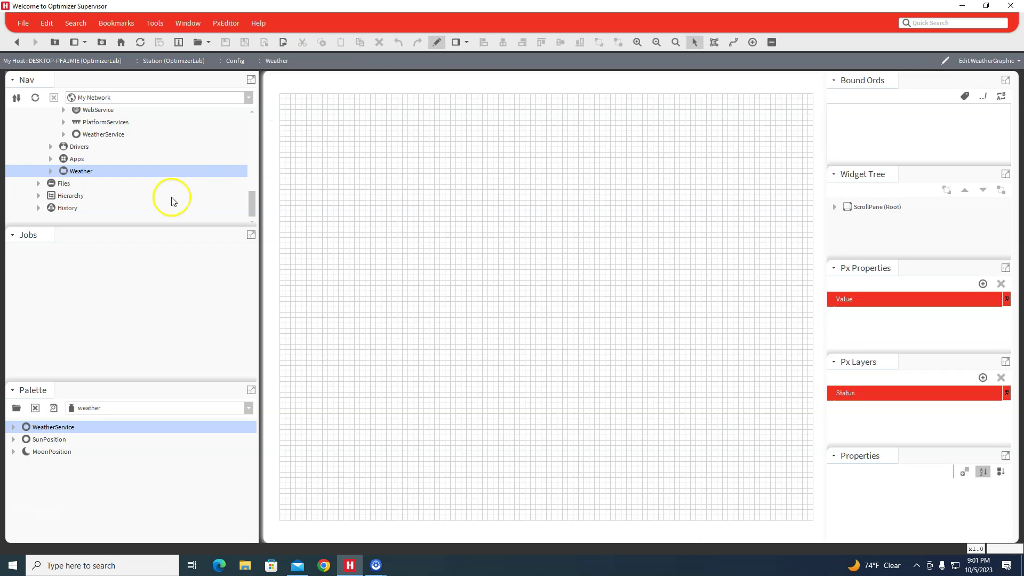
- Place the WeatherReport's Current component on the canvas as a Current Weather View workbench widget and enlarge it to fit its content
{"action": "scroll", "coordinate": [176, 174], "scroll_direction": "up", "scroll_amount": 3}
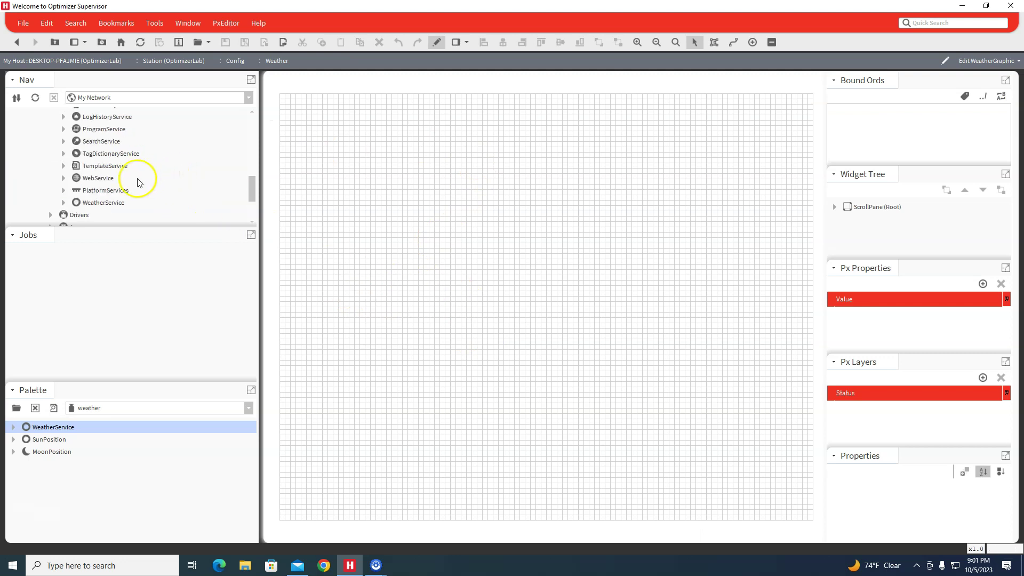
{"action": "left_click", "coordinate": [63, 202]}
{"action": "scroll", "coordinate": [101, 204], "scroll_direction": "down", "scroll_amount": 3}
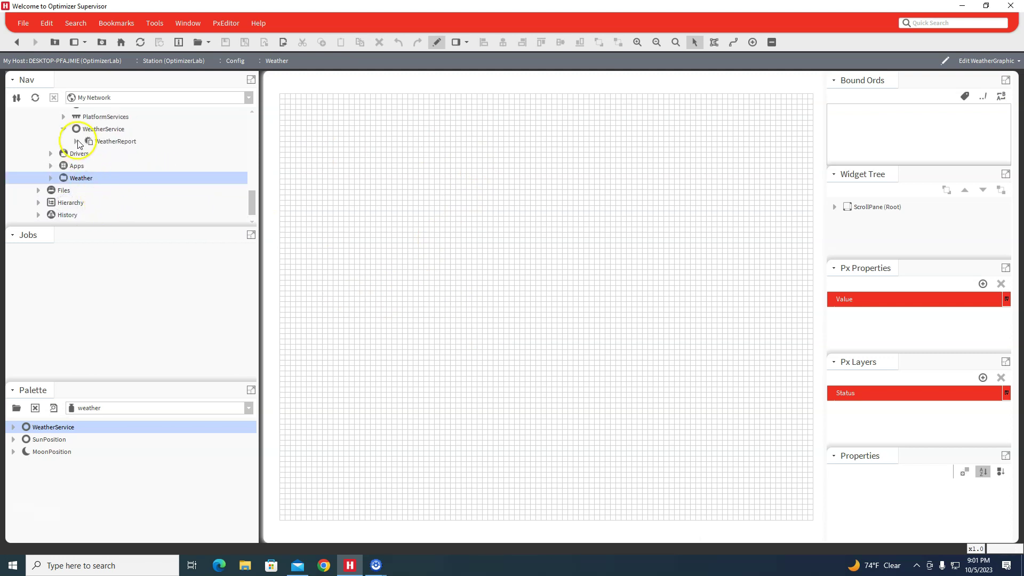
{"action": "left_click", "coordinate": [76, 141]}
{"action": "left_click", "coordinate": [116, 143]}
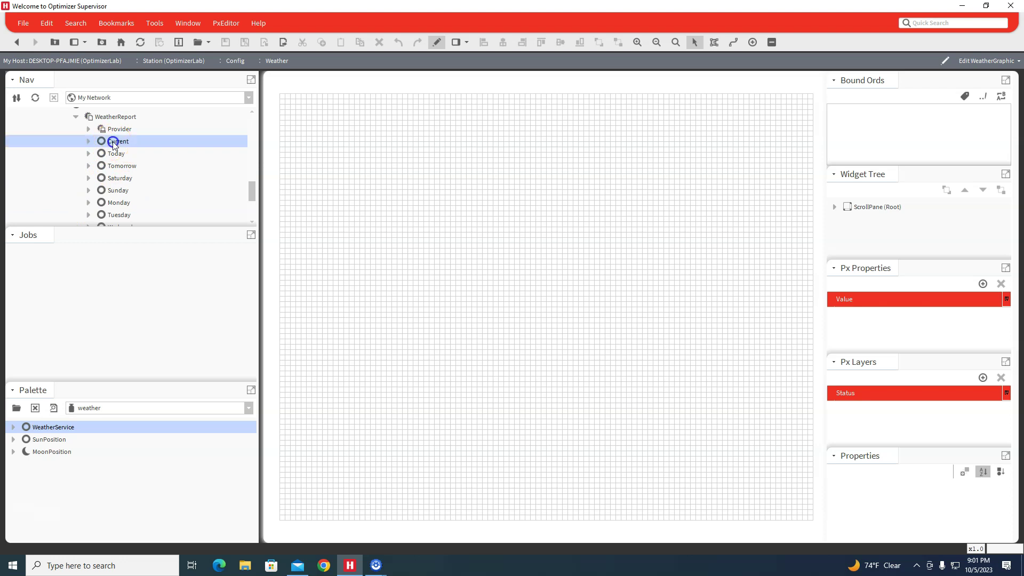
{"action": "left_click_drag", "start_coordinate": [116, 145], "coordinate": [373, 150]}
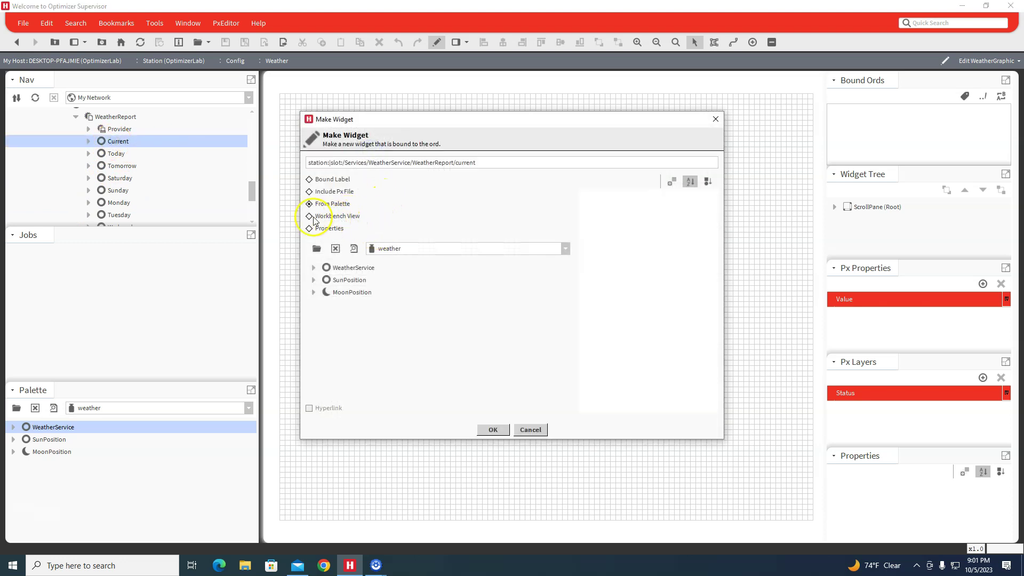
{"action": "left_click", "coordinate": [311, 217]}
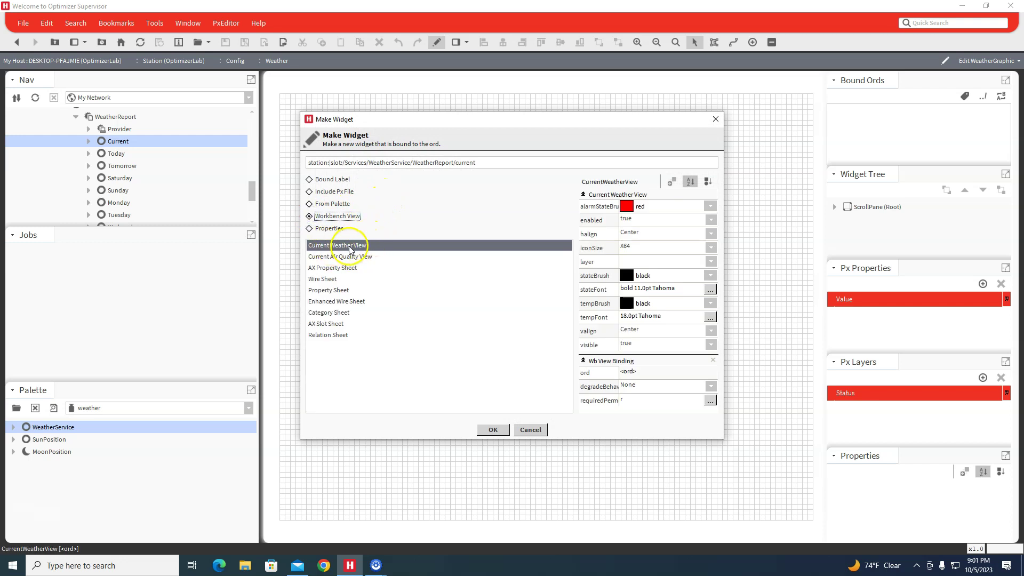
{"action": "left_click", "coordinate": [492, 430]}
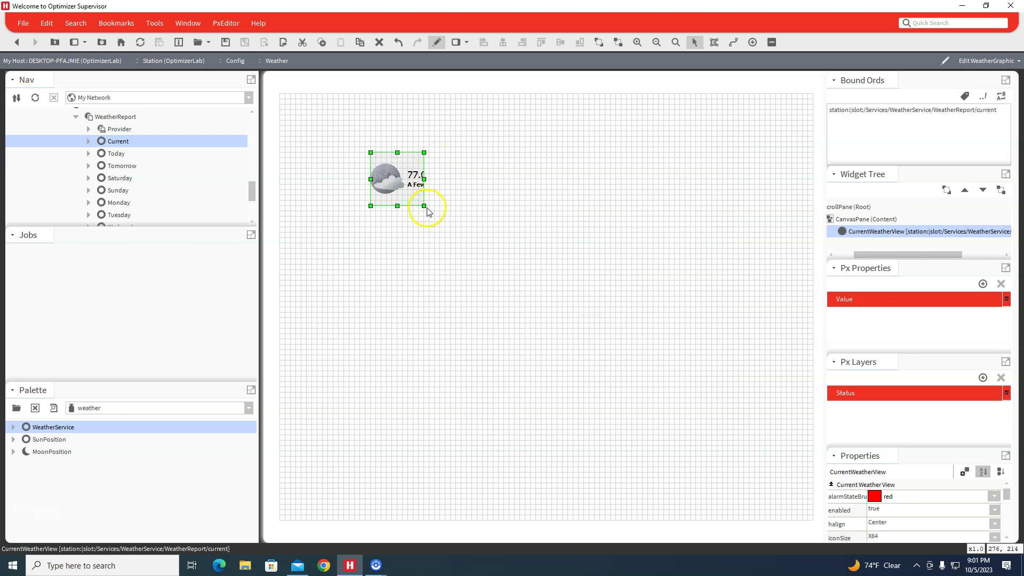
{"action": "left_click_drag", "start_coordinate": [424, 206], "coordinate": [462, 210]}
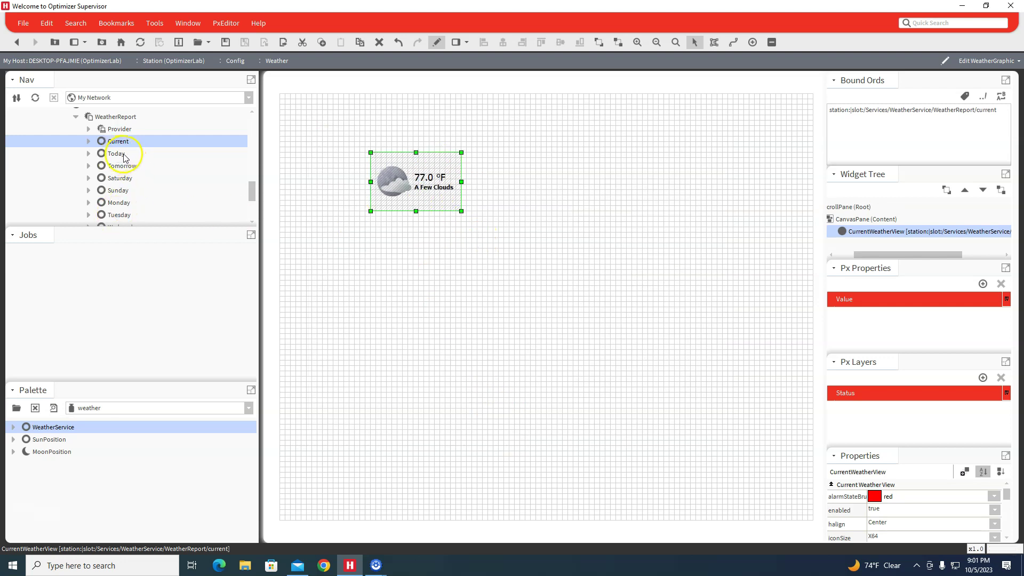
- Add the Tomorrow component as a Forecast View, size and align it beside the current weather widget, and switch the graphic to view mode
{"action": "left_click_drag", "start_coordinate": [126, 171], "coordinate": [584, 176]}
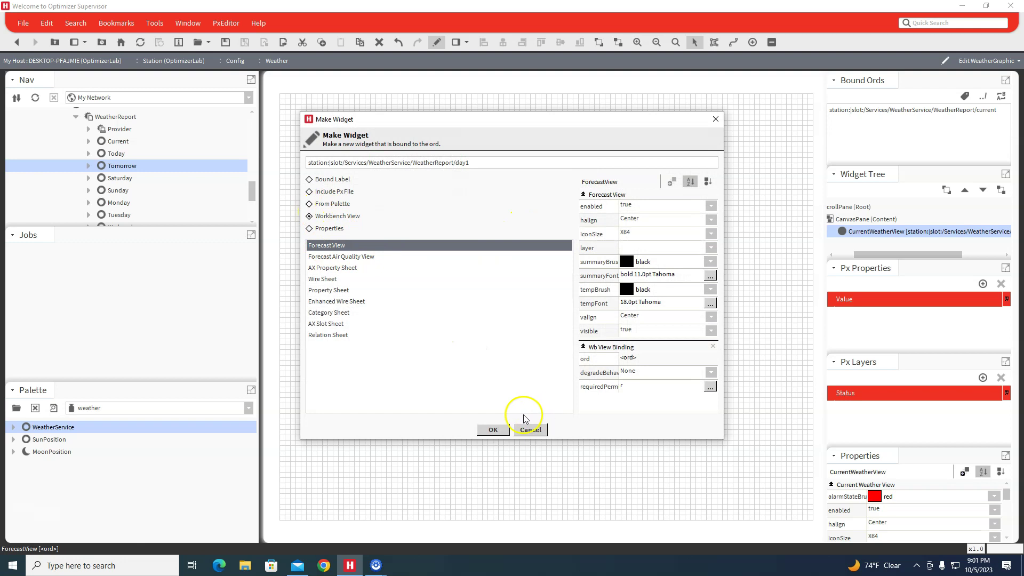
{"action": "left_click", "coordinate": [493, 430]}
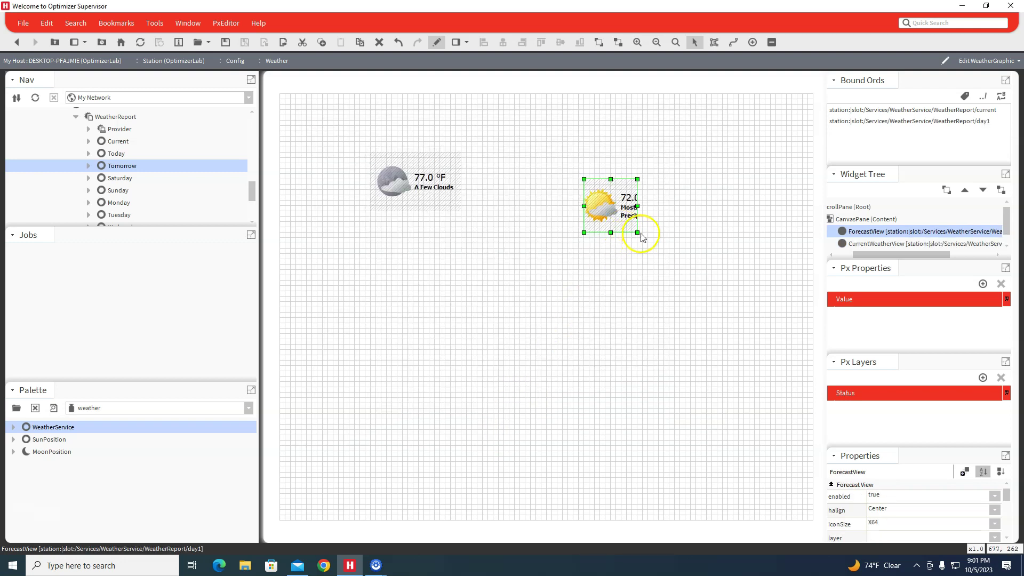
{"action": "left_click_drag", "start_coordinate": [637, 234], "coordinate": [576, 201]}
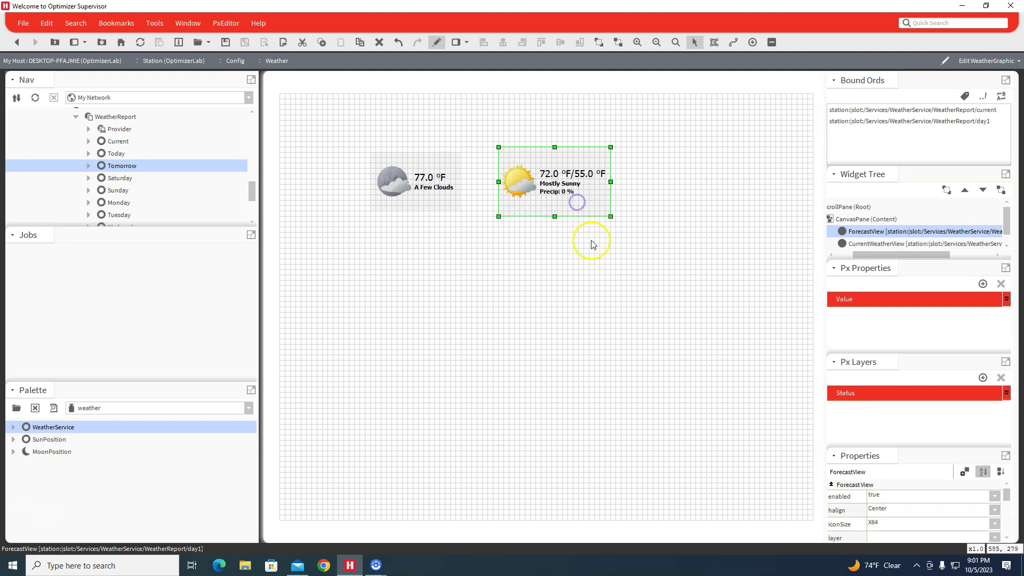
{"action": "left_click", "coordinate": [553, 291]}
{"action": "left_click", "coordinate": [437, 42]}
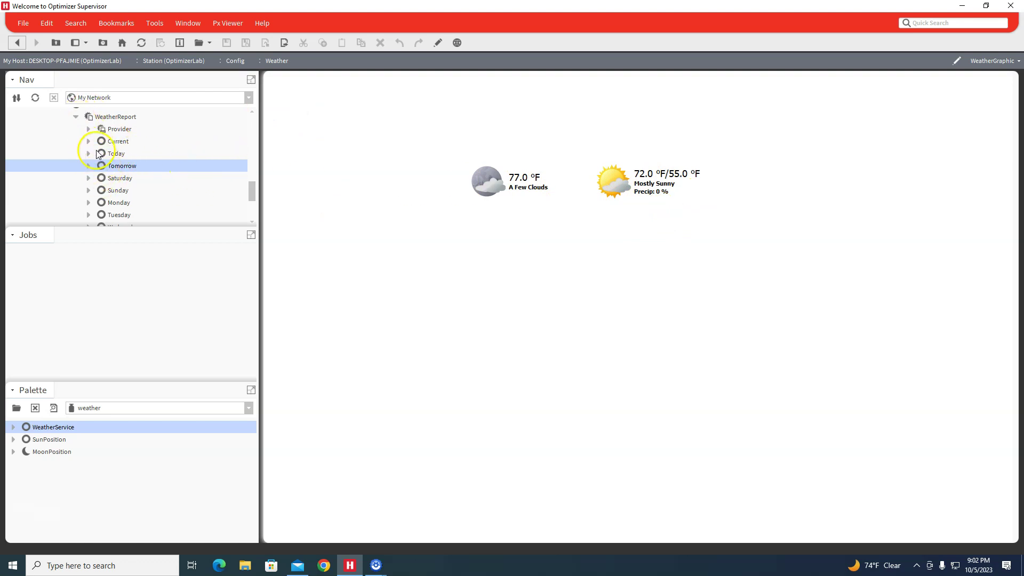
- Open the wire sheet of the WeatherReport under WeatherService
{"action": "left_click", "coordinate": [115, 116]}
{"action": "right_click", "coordinate": [114, 116]}
{"action": "mouse_move", "coordinate": [157, 159]}
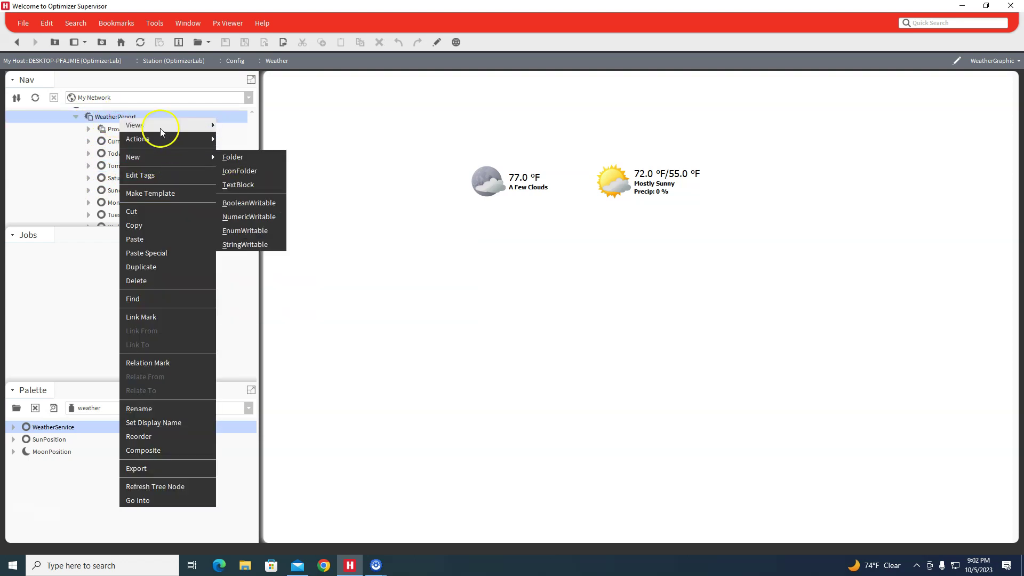
{"action": "mouse_move", "coordinate": [160, 127]}
{"action": "left_click", "coordinate": [254, 165]}
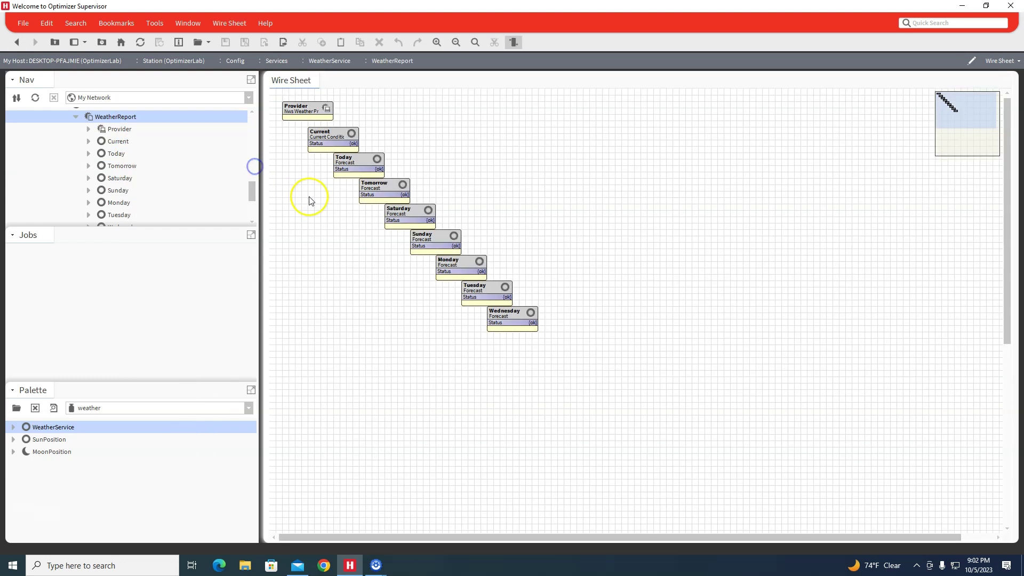
- Arrange all blocks on the WeatherReport's wire sheet using the Arrange All option
{"action": "right_click", "coordinate": [331, 138]}
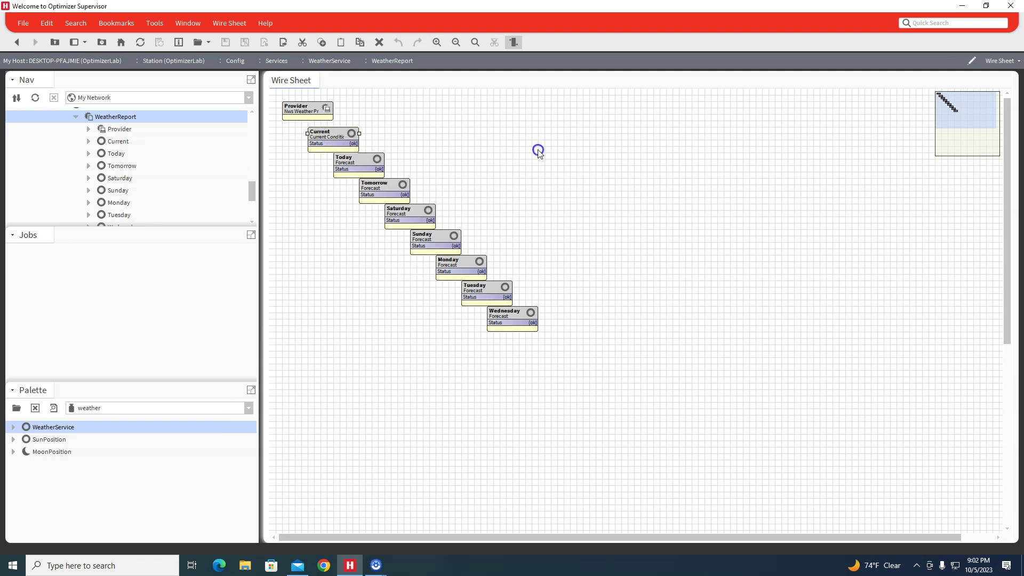
{"action": "right_click", "coordinate": [533, 151]}
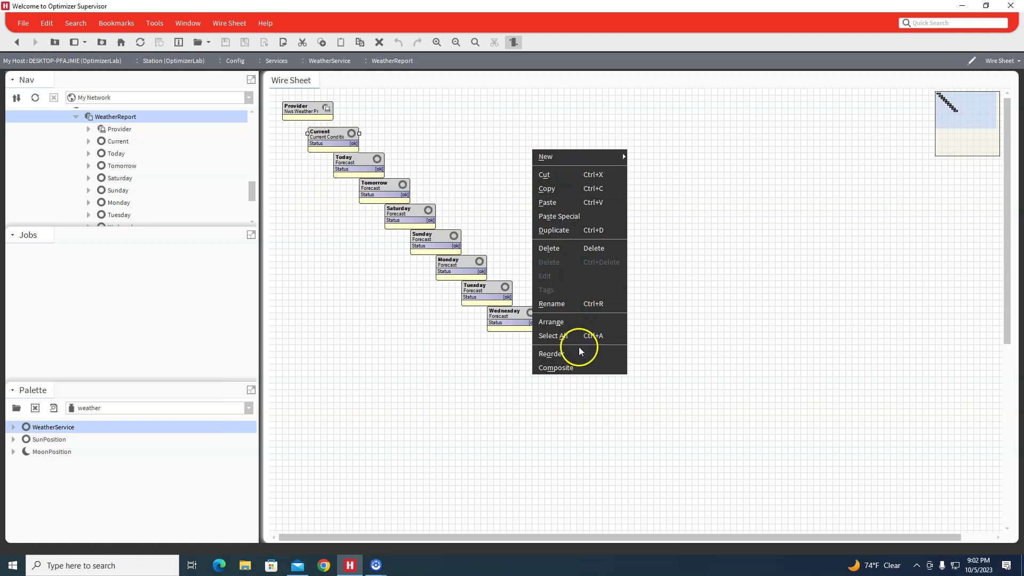
{"action": "left_click", "coordinate": [577, 322]}
{"action": "left_click", "coordinate": [495, 301]}
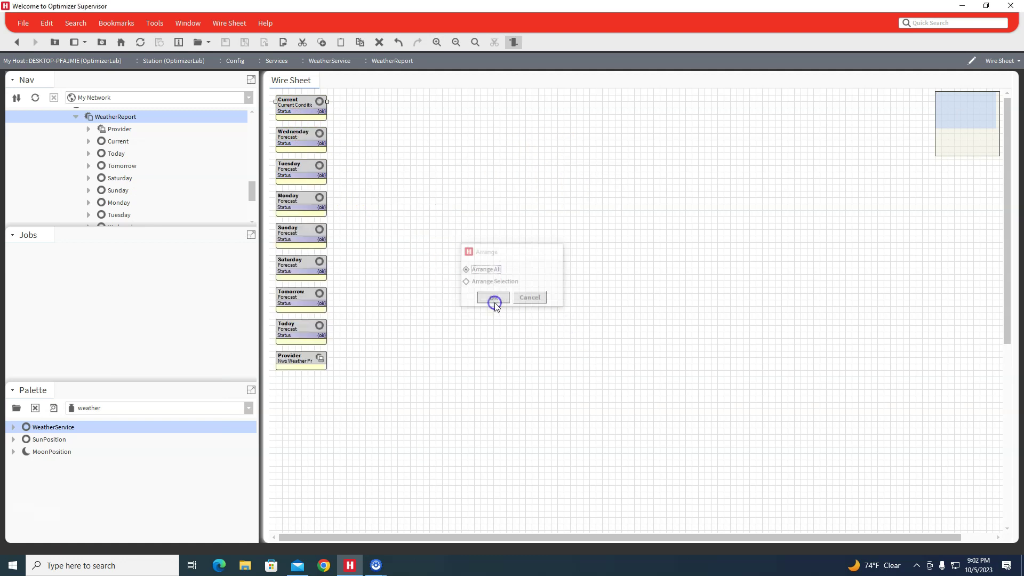
- Pin the Temp and Humidity slots on the Current block and move the block clear of the Wednesday block
{"action": "right_click", "coordinate": [298, 109]}
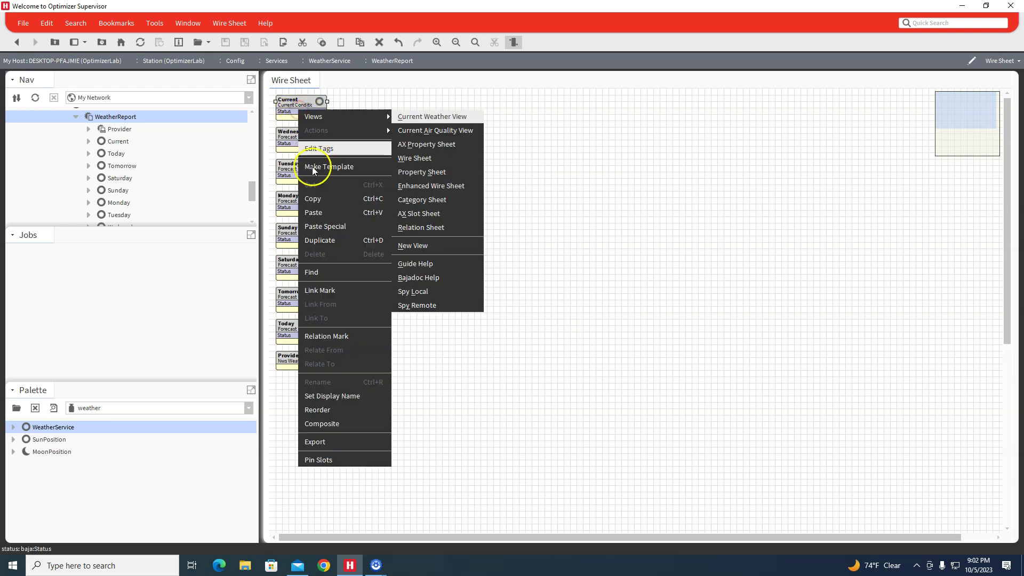
{"action": "left_click", "coordinate": [334, 459]}
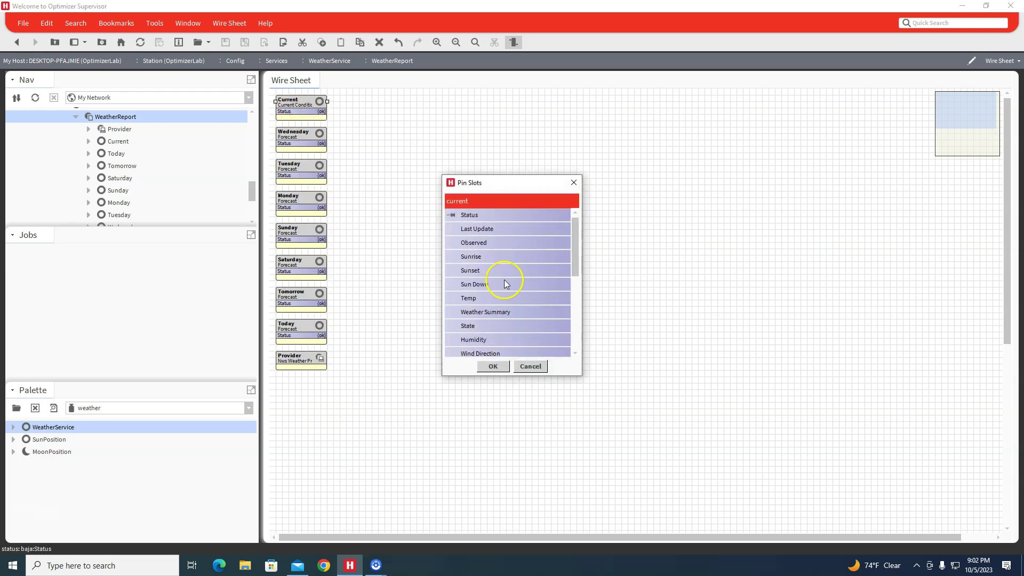
{"action": "left_click", "coordinate": [477, 299]}
{"action": "scroll", "coordinate": [488, 320], "scroll_direction": "down", "scroll_amount": 1}
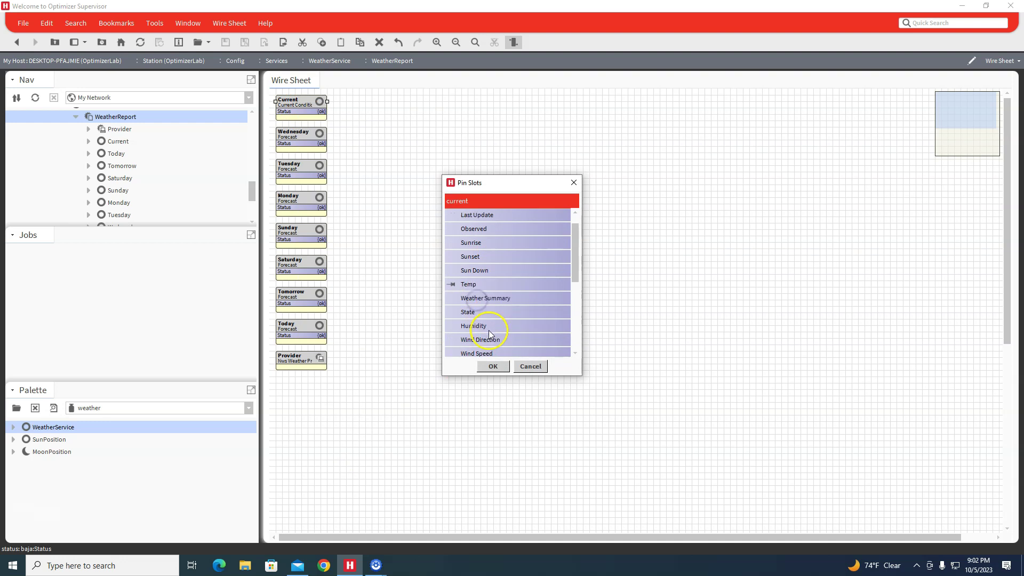
{"action": "left_click", "coordinate": [493, 366]}
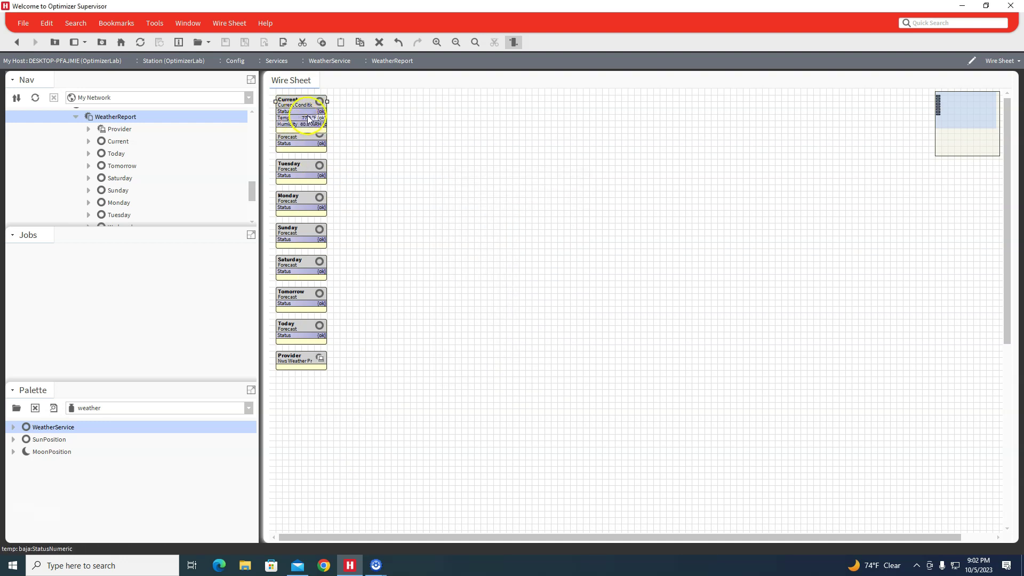
{"action": "left_click", "coordinate": [357, 128]}
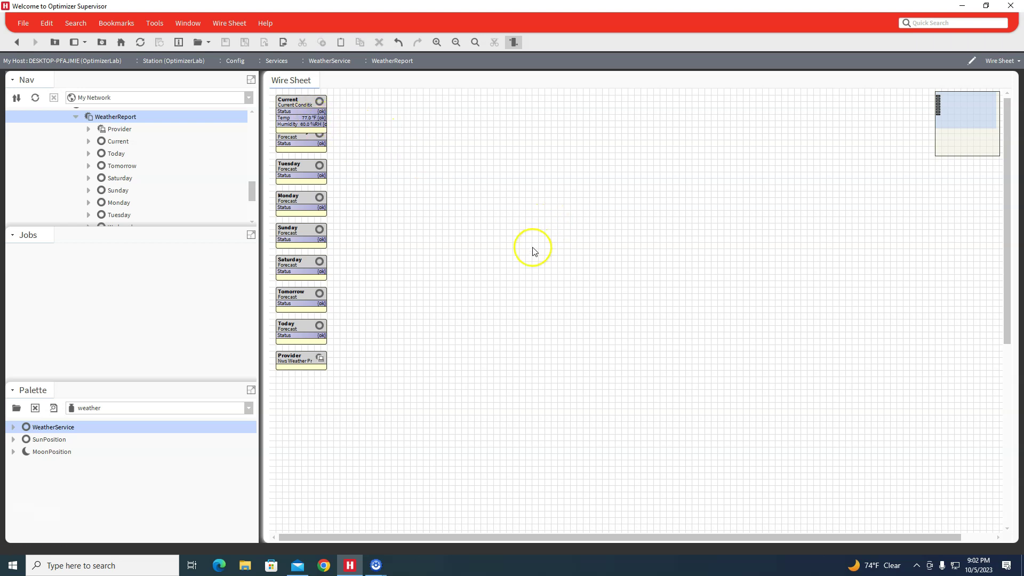
{"action": "left_click_drag", "start_coordinate": [299, 104], "coordinate": [356, 111]}
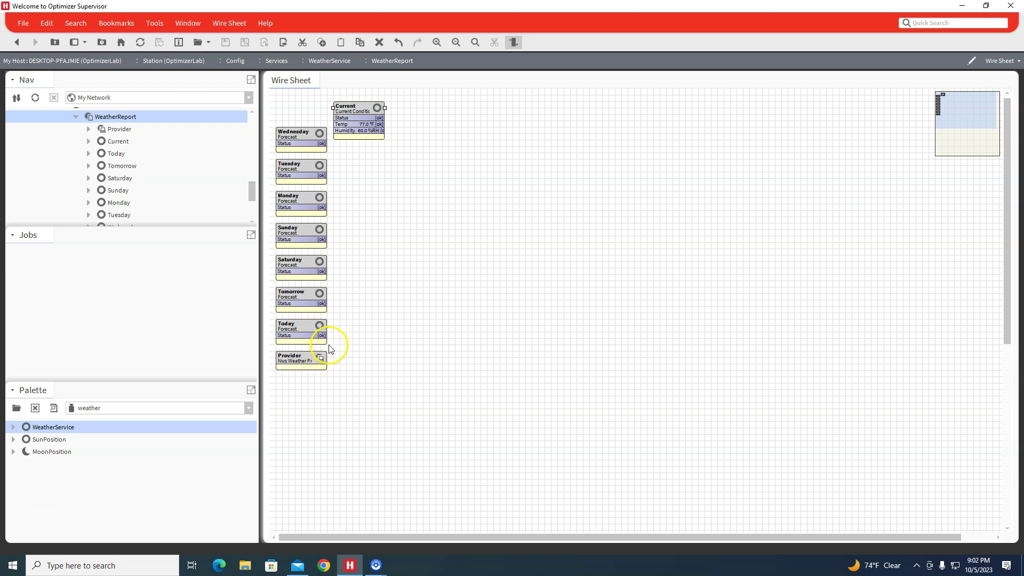
{"action": "left_click", "coordinate": [372, 357]}
{"action": "left_click", "coordinate": [362, 370]}
{"action": "left_click", "coordinate": [360, 374]}
{"action": "left_click", "coordinate": [320, 378]}
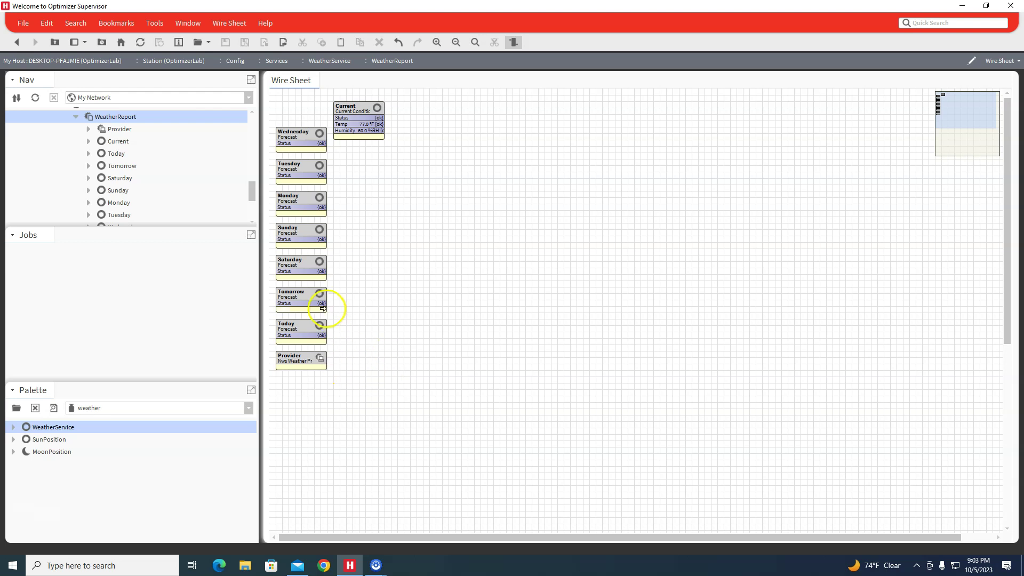
- Pin the High, Low and Precip Chance slots on the Tomorrow forecast block
{"action": "right_click", "coordinate": [303, 296]}
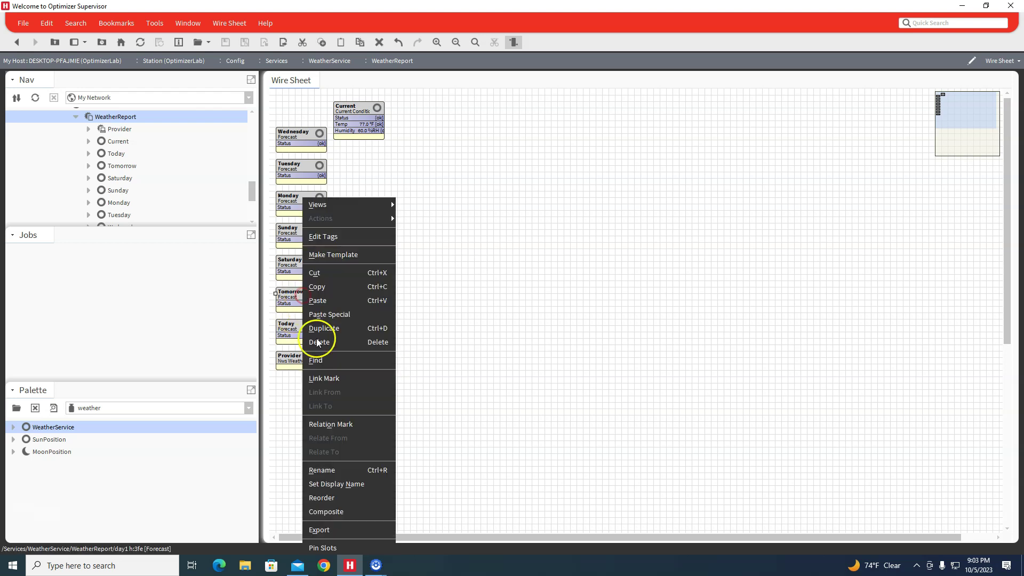
{"action": "left_click", "coordinate": [324, 548]}
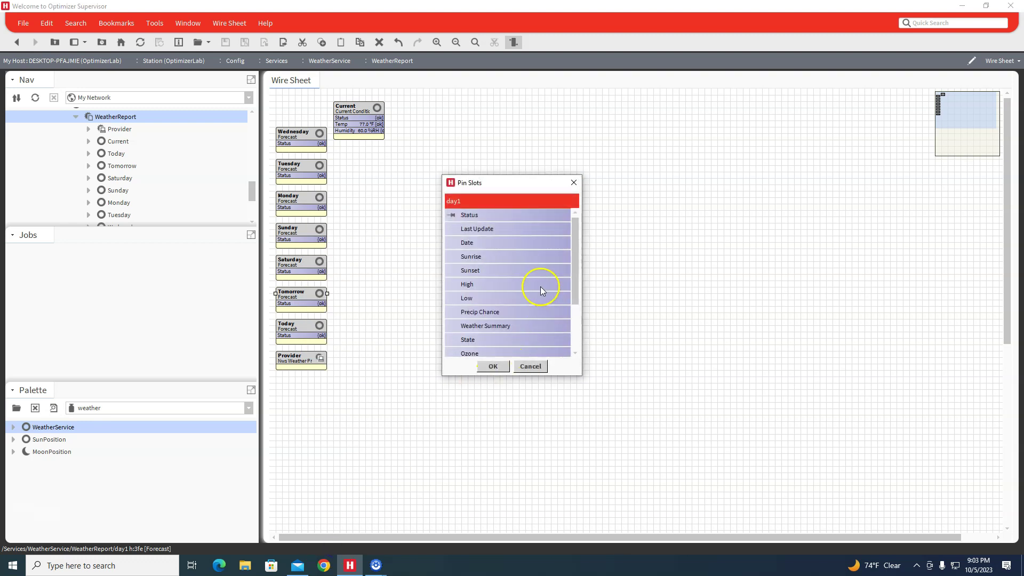
{"action": "left_click", "coordinate": [474, 299]}
{"action": "left_click", "coordinate": [482, 312]}
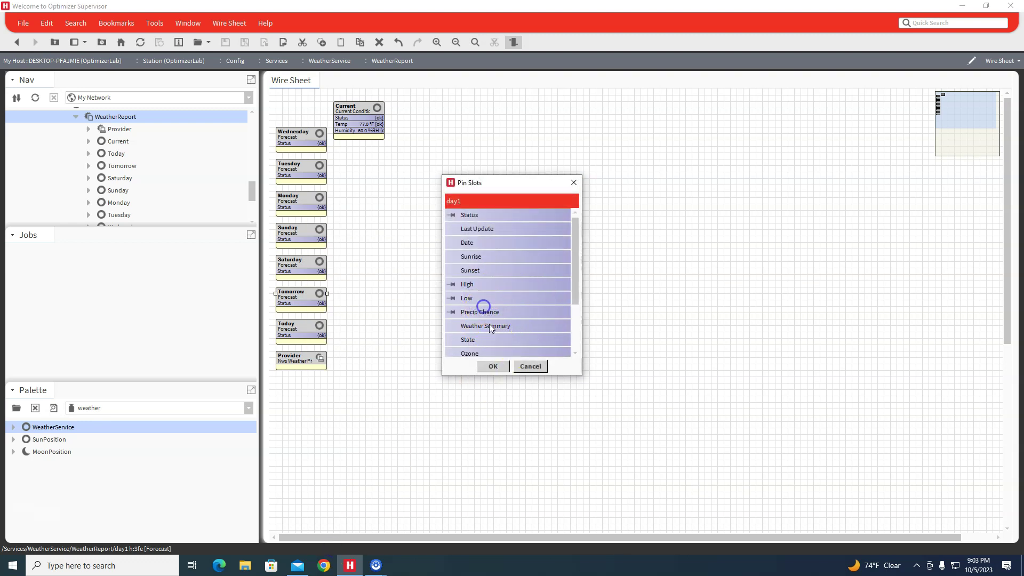
{"action": "left_click", "coordinate": [493, 366]}
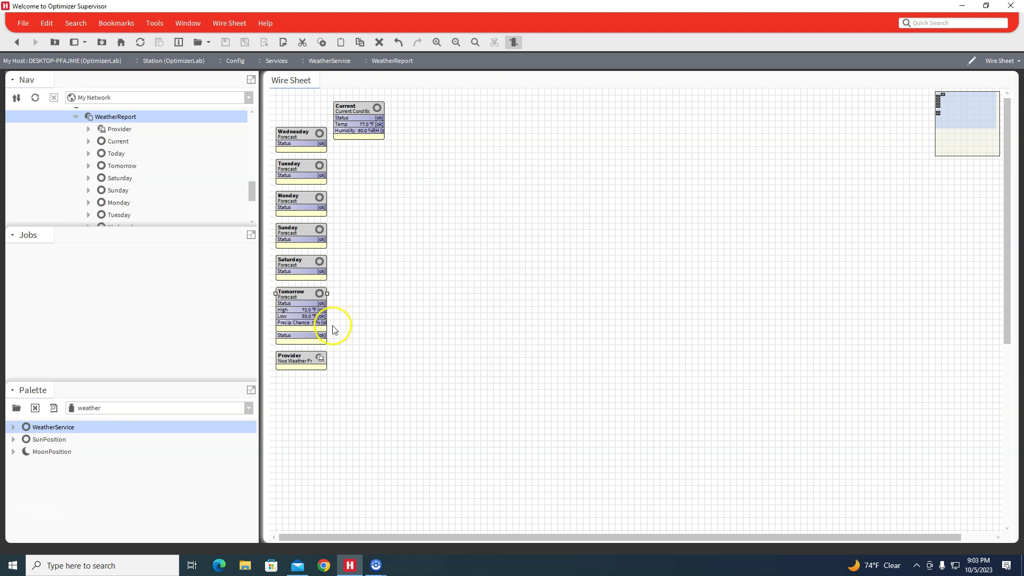
{"action": "left_click", "coordinate": [373, 331]}
{"action": "left_click", "coordinate": [355, 308]}
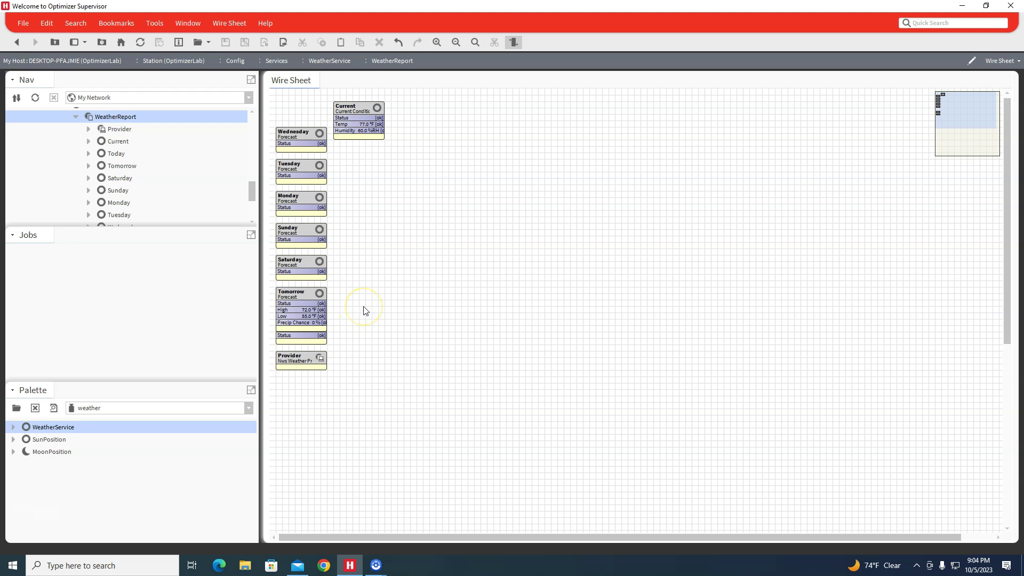
- Open the Weather folder's WeatherGraphic to review the current weather and forecast widgets
{"action": "left_click", "coordinate": [379, 363]}
{"action": "scroll", "coordinate": [172, 220], "scroll_direction": "down", "scroll_amount": 2}
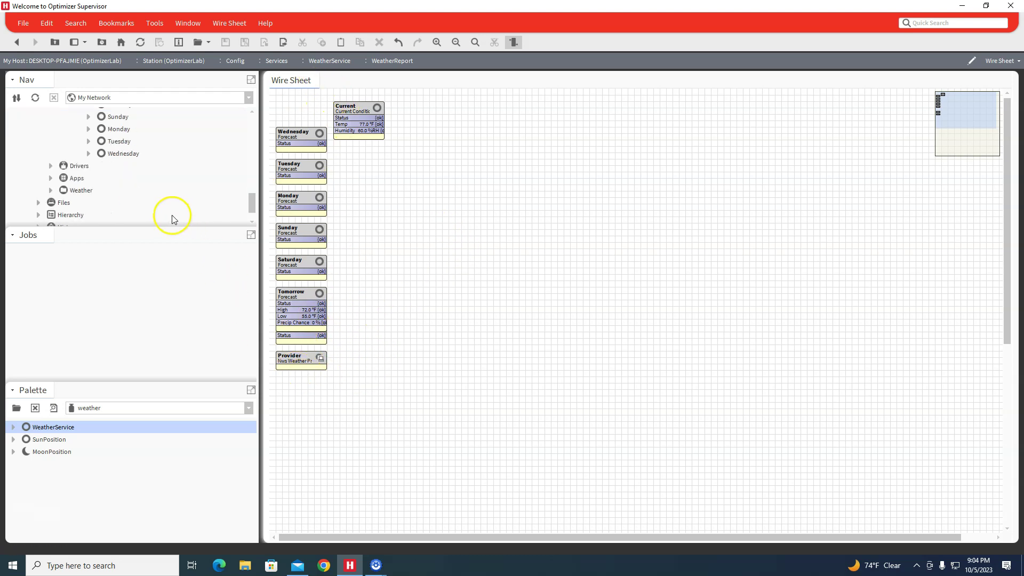
{"action": "double_click", "coordinate": [76, 191]}
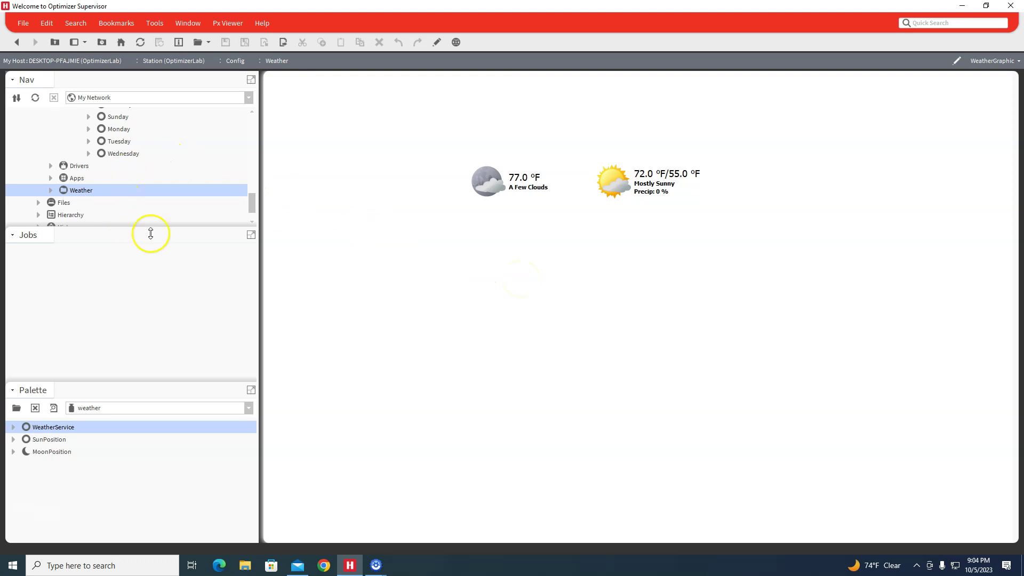
- Return from the graphic to the WeatherReport's wire sheet with the pinned weather slots
{"action": "scroll", "coordinate": [115, 138], "scroll_direction": "up", "scroll_amount": 5}
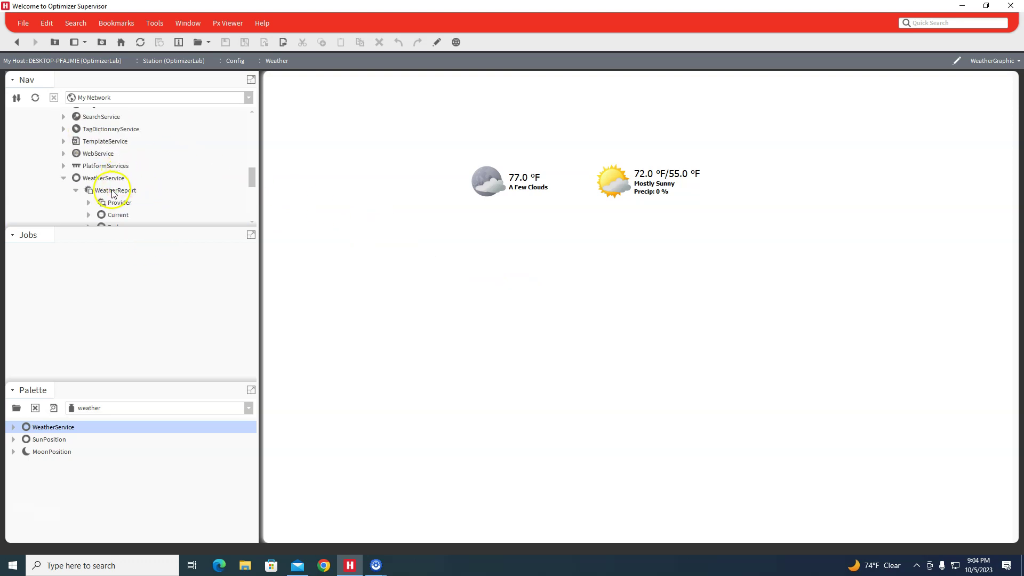
{"action": "right_click", "coordinate": [112, 190]}
{"action": "left_click", "coordinate": [100, 189]}
{"action": "right_click", "coordinate": [116, 190]}
{"action": "mouse_move", "coordinate": [167, 173]}
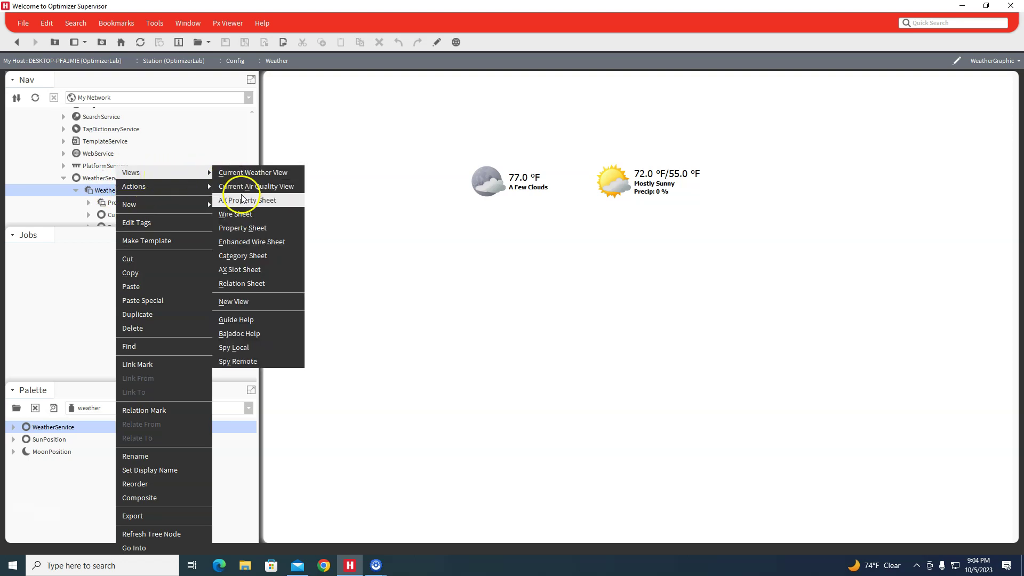
{"action": "left_click", "coordinate": [254, 214]}
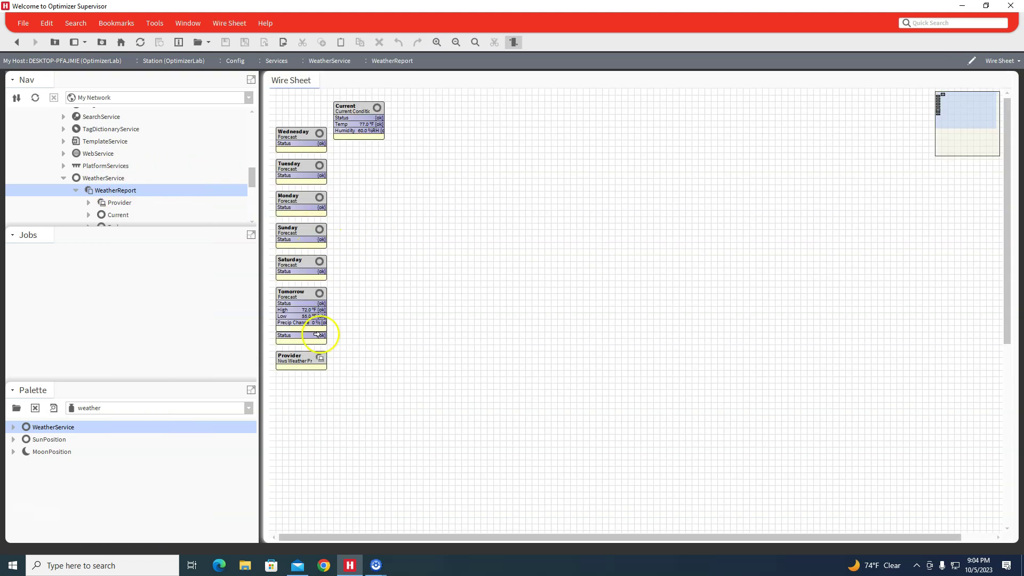